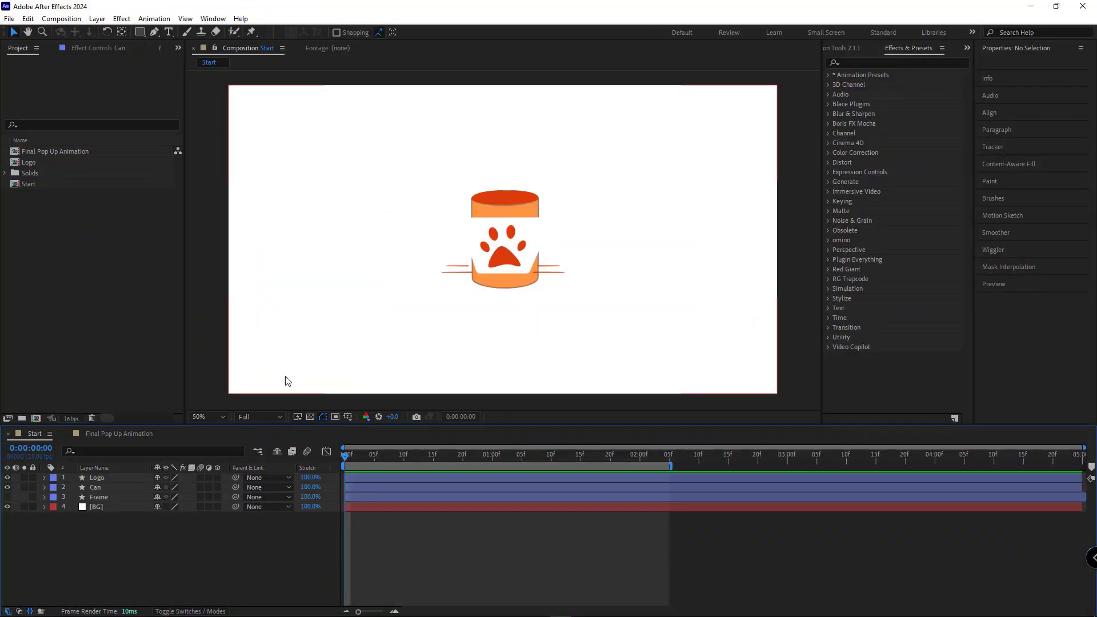
Hide the Logo layer so that only the can artwork is shown over the background.
left_click(80, 475)
left_click(7, 478)
left_click(132, 530)
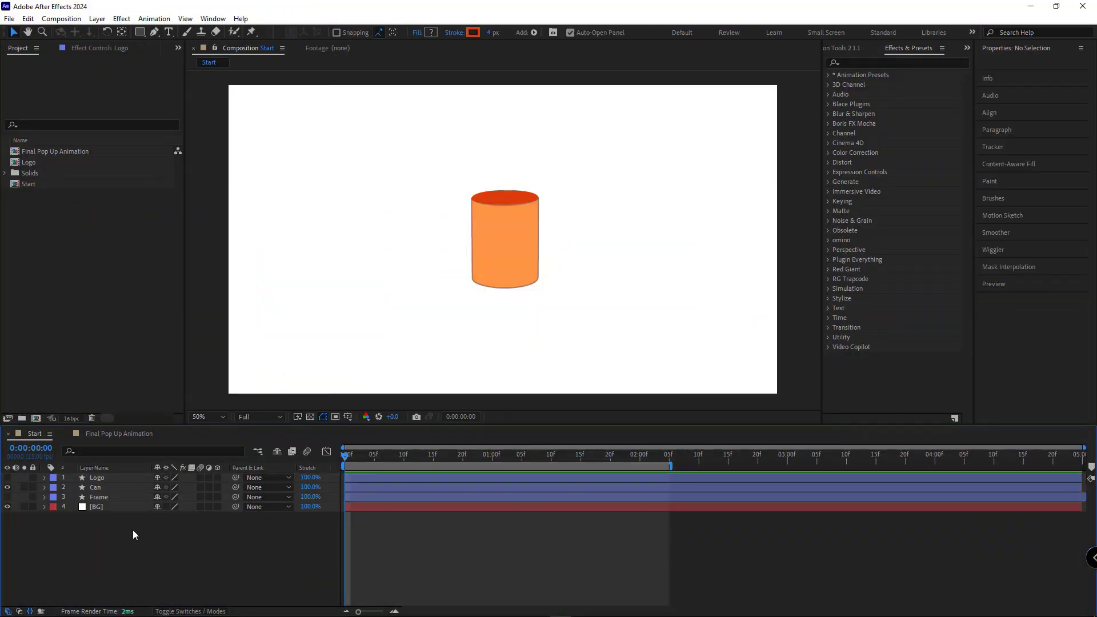
Keyframe the Can layer's Position at frame 0, and raise the can to Y 653.1 at frame 10.
left_click(115, 486)
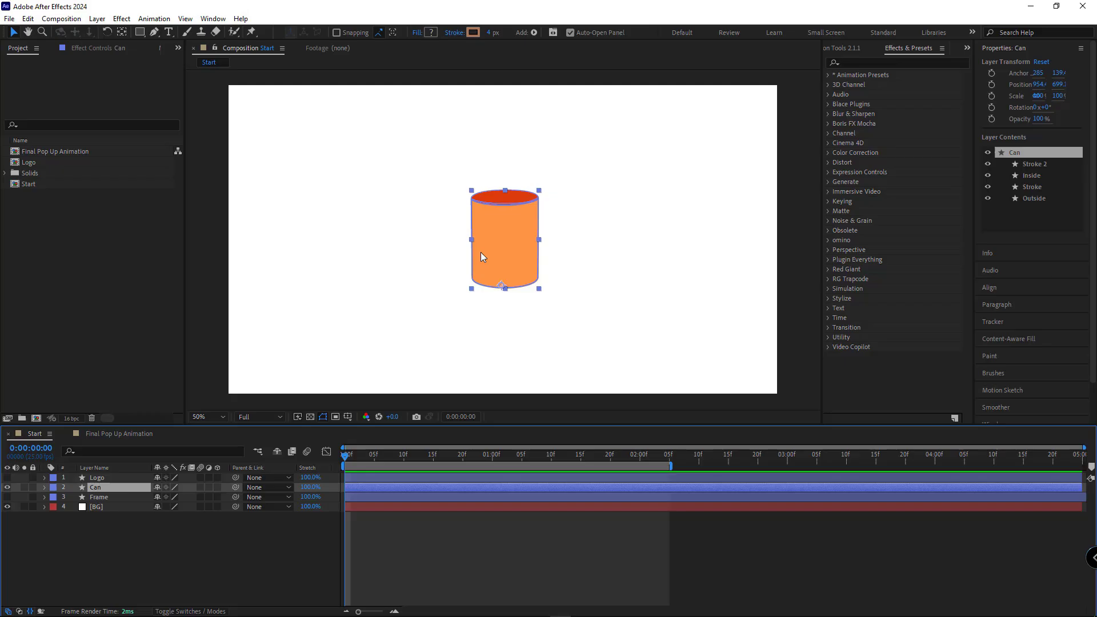
key("p")
left_click(73, 497)
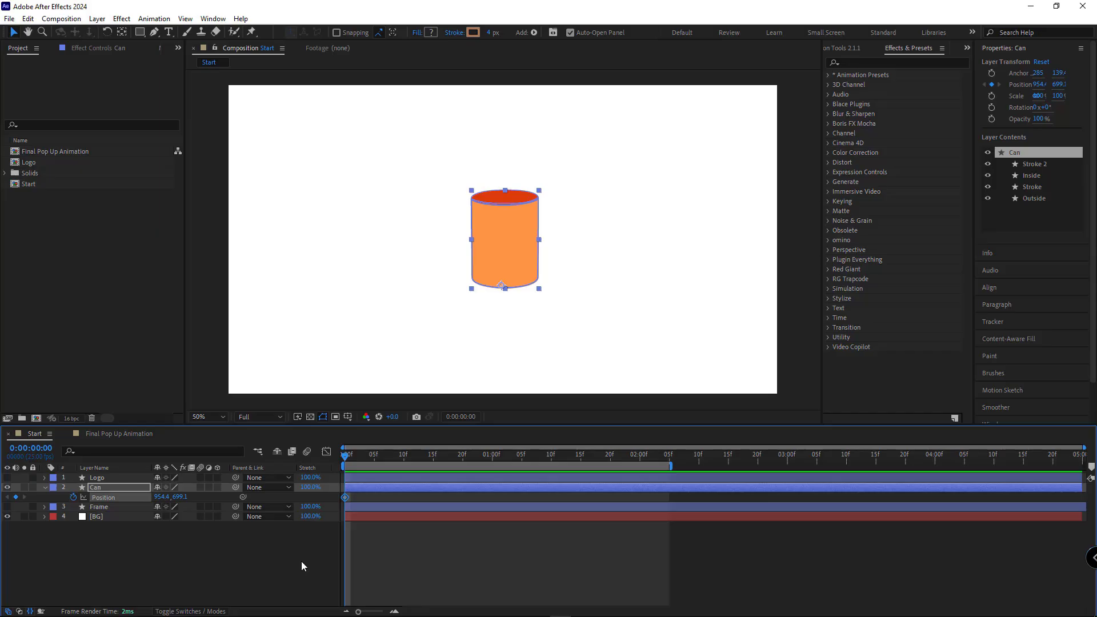
key("shift+Page_Down")
left_click_drag(180, 498, 154, 497)
Copy the Can's first Position keyframe and paste it at frame 15 to bring the can back down.
key("Page_Down")
key("Page_Down")
key("Page_Down")
key("Page_Down")
key("Page_Down")
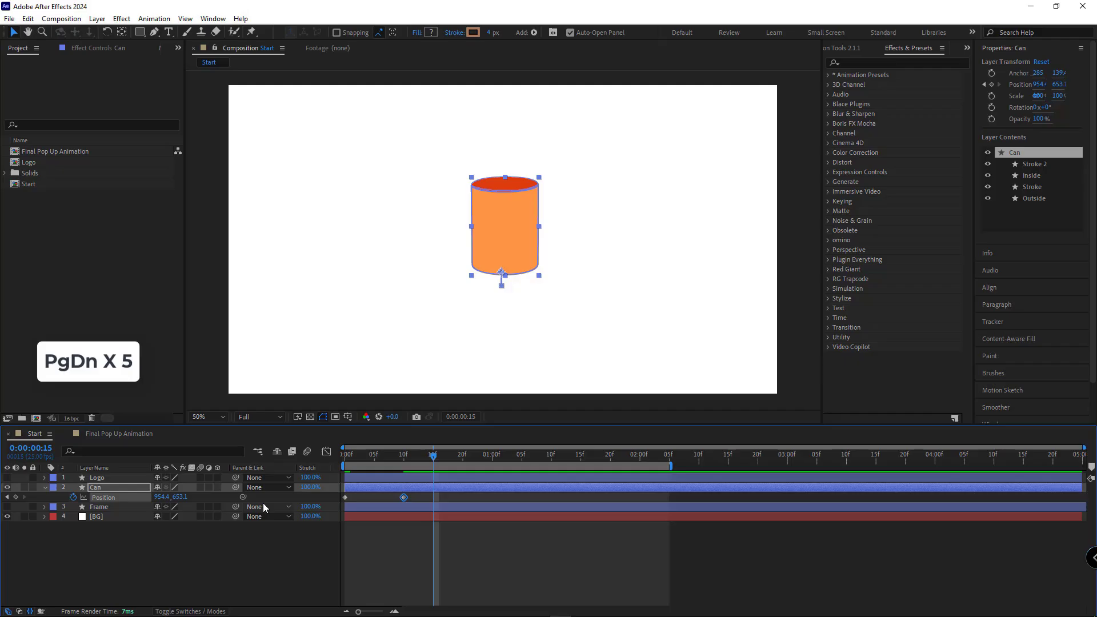
left_click(345, 497)
key("ctrl+c")
key("ctrl+v")
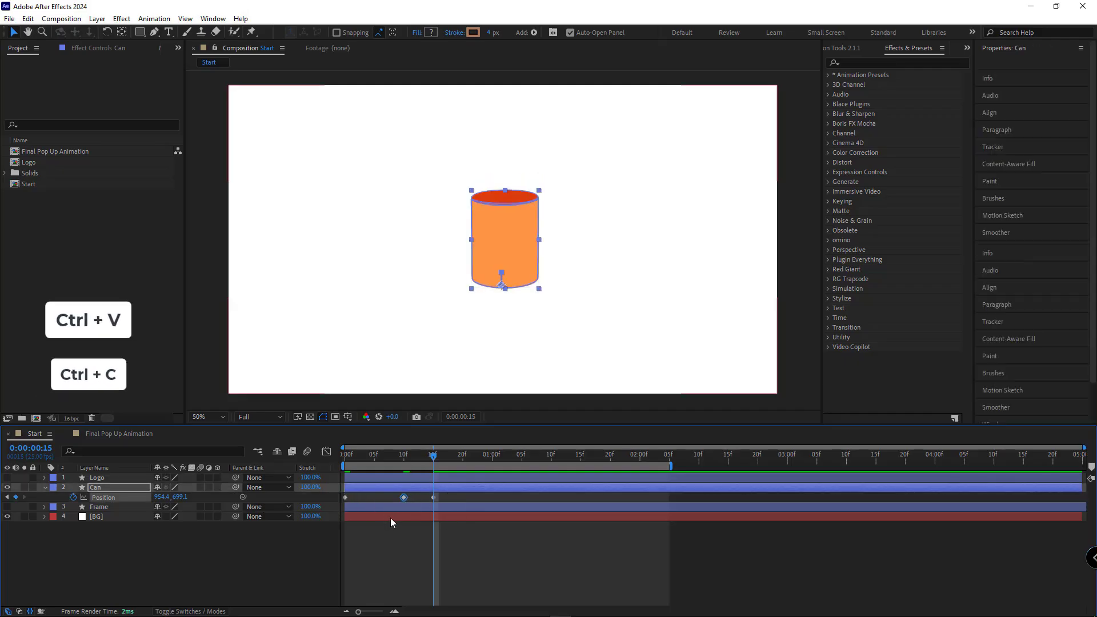
Ease the Can's middle Position keyframe with a Motion Tools ease of 60 and preview the movement from the start.
left_click(404, 497)
left_click(845, 50)
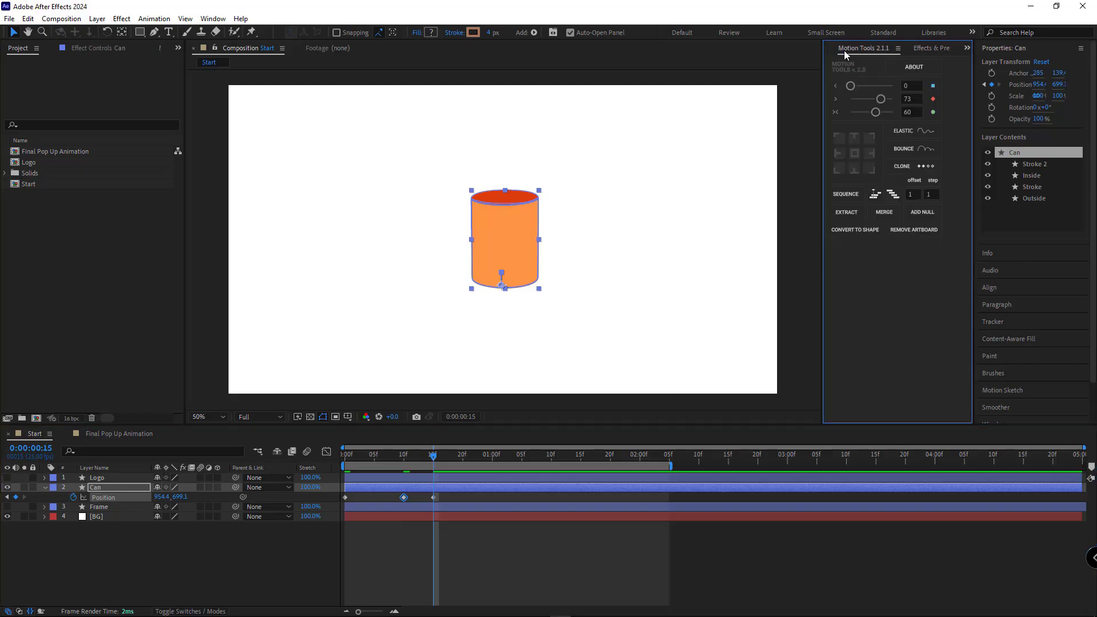
left_click(876, 112)
left_click(522, 338)
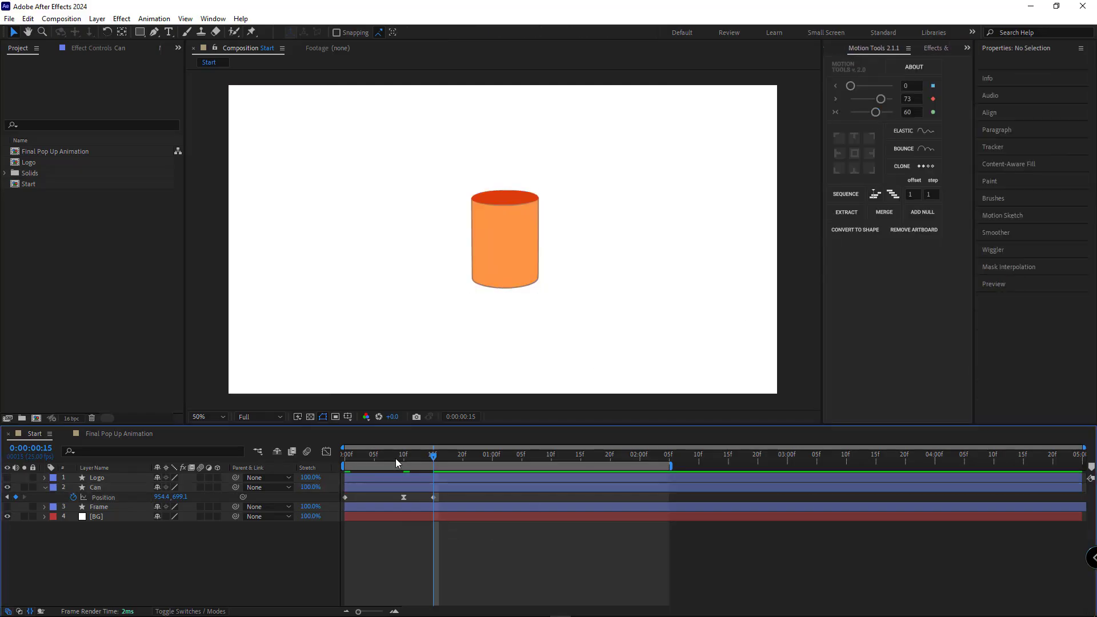
left_click_drag(395, 458, 346, 462)
key("space")
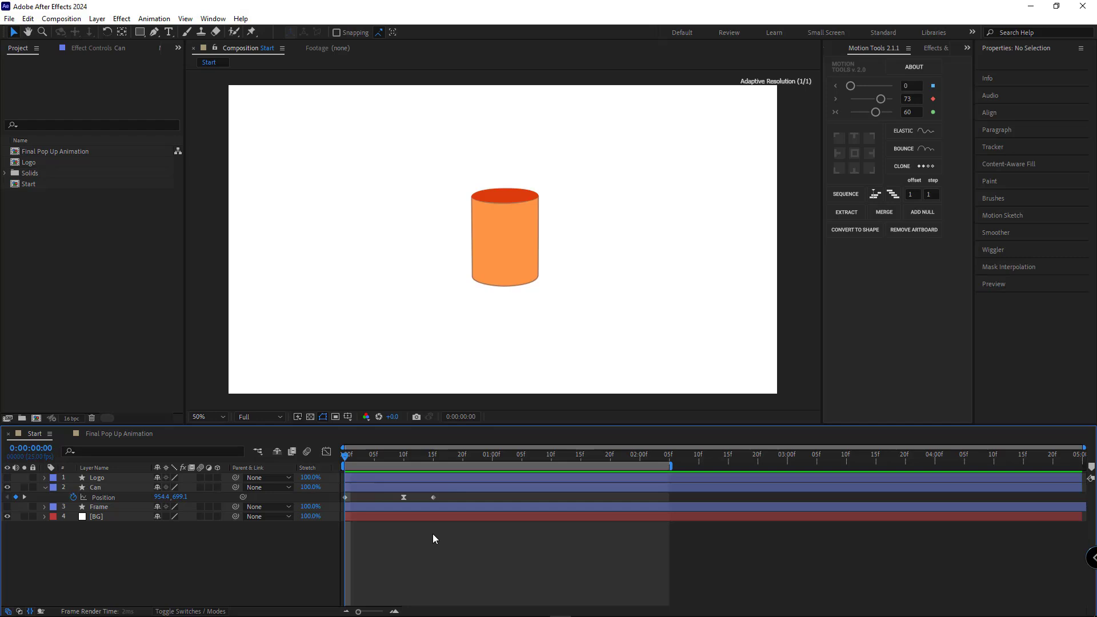
key("space")
Move the Can layer's anchor point to the bottom center of the can.
left_click(406, 487)
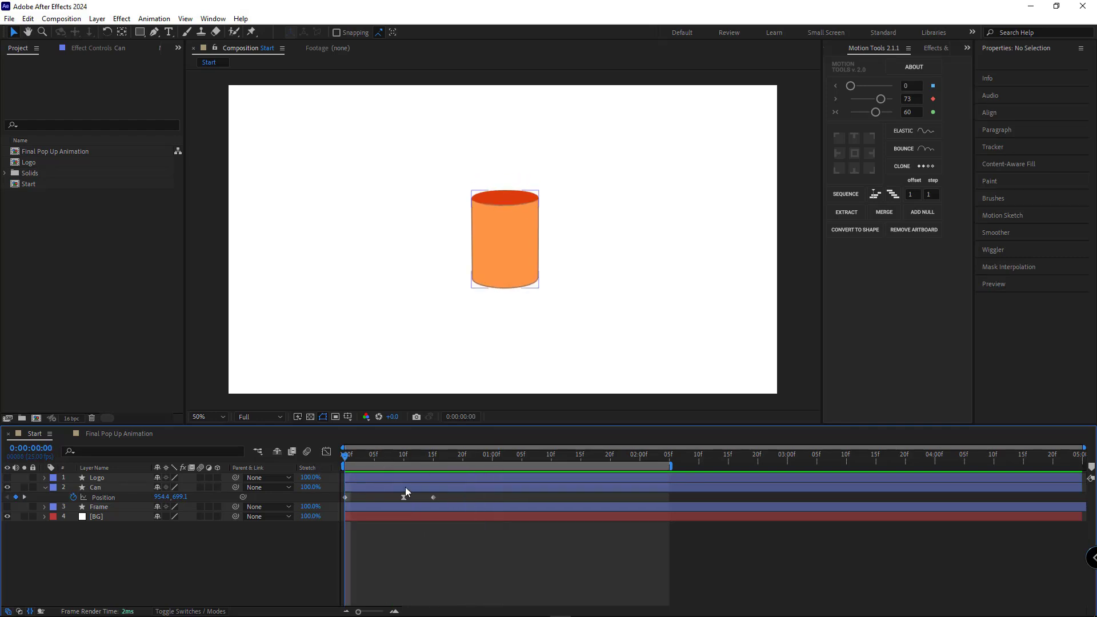
key("period")
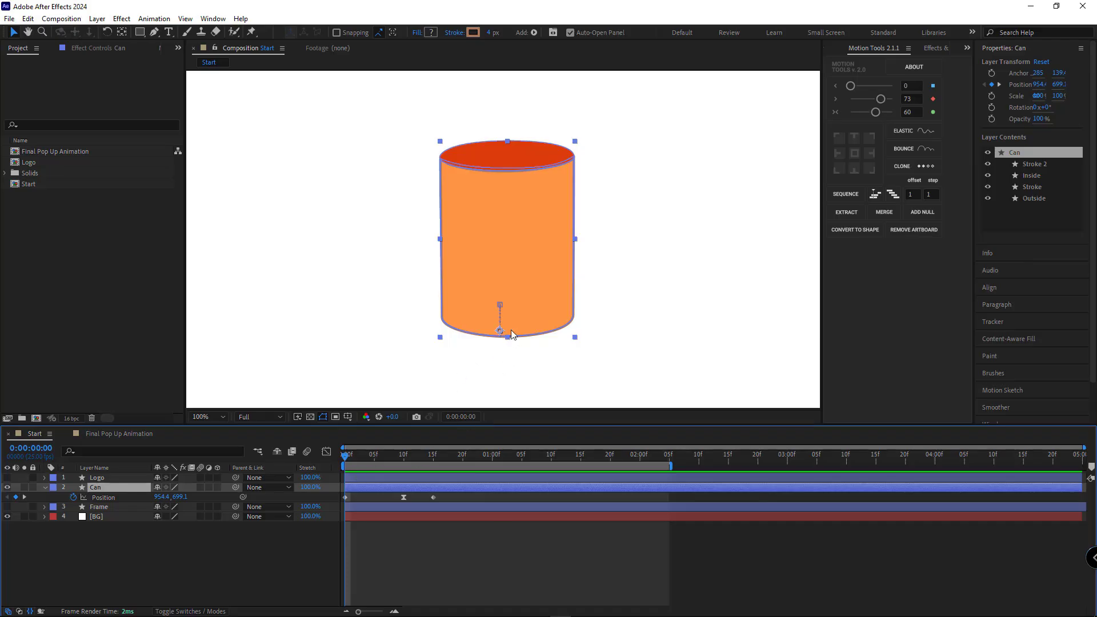
left_click(855, 171)
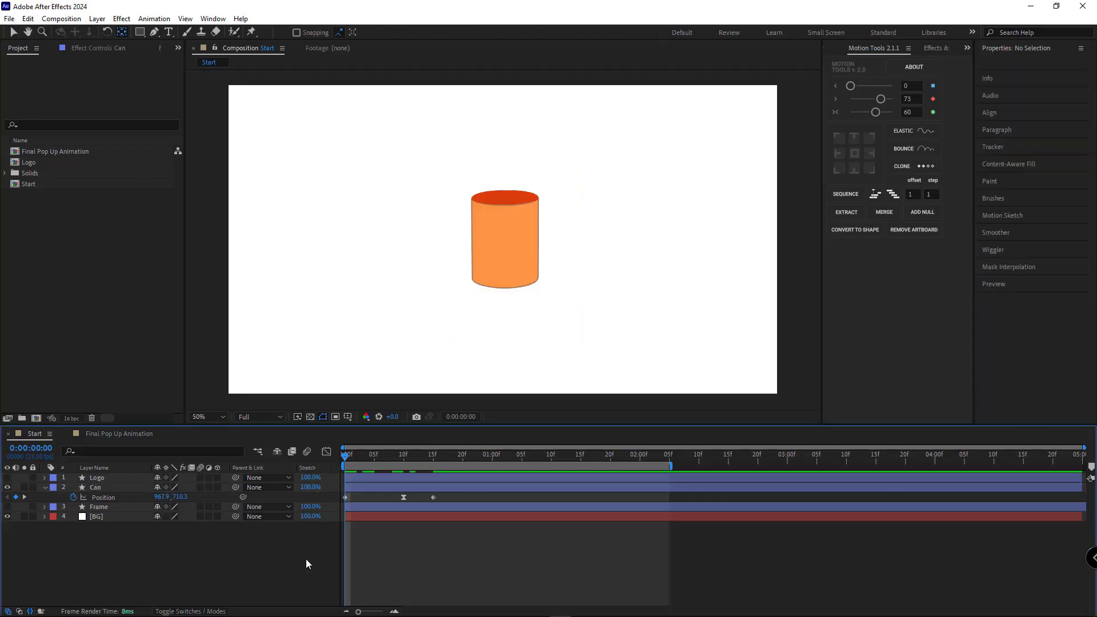
Paste the copied expression onto the Can's Position property and preview the motion.
left_click(104, 498)
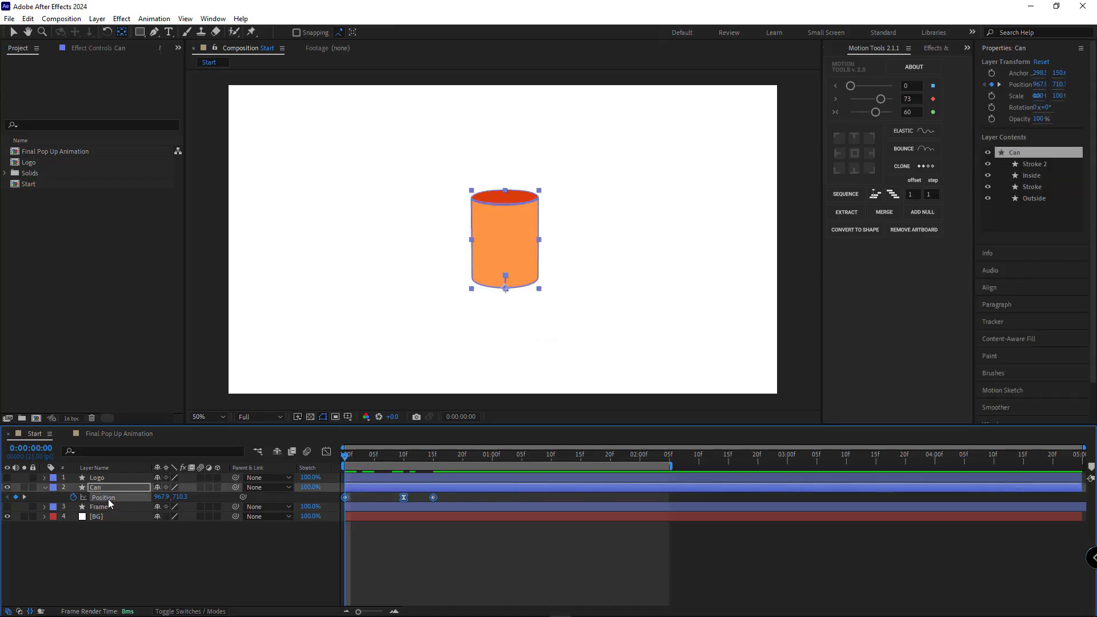
key("ctrl+v")
left_click(424, 542)
key("space")
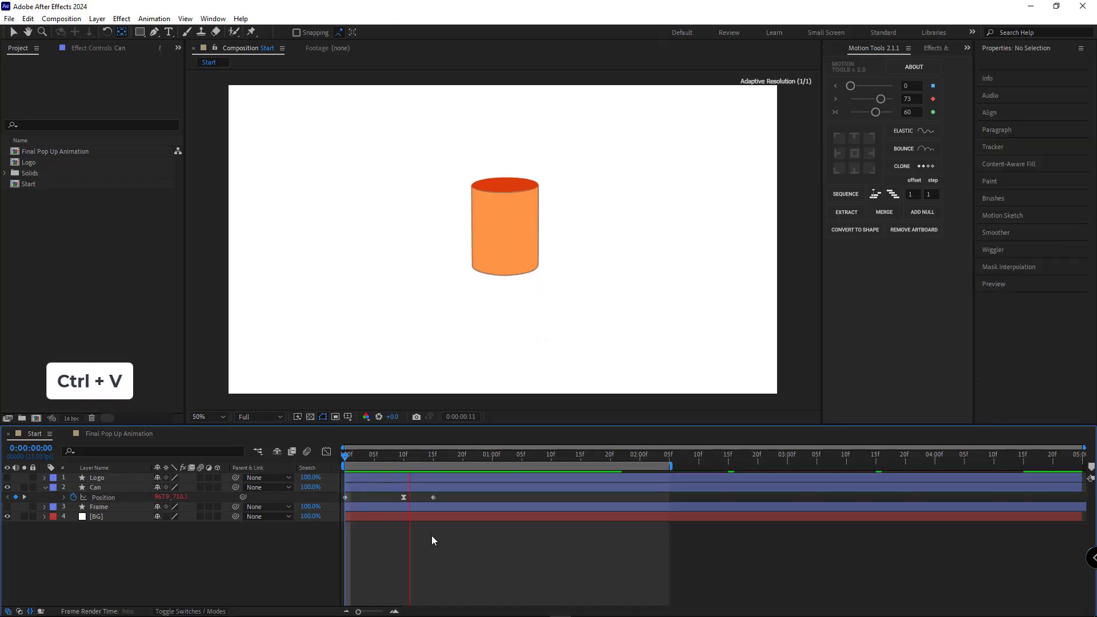
left_click(432, 485)
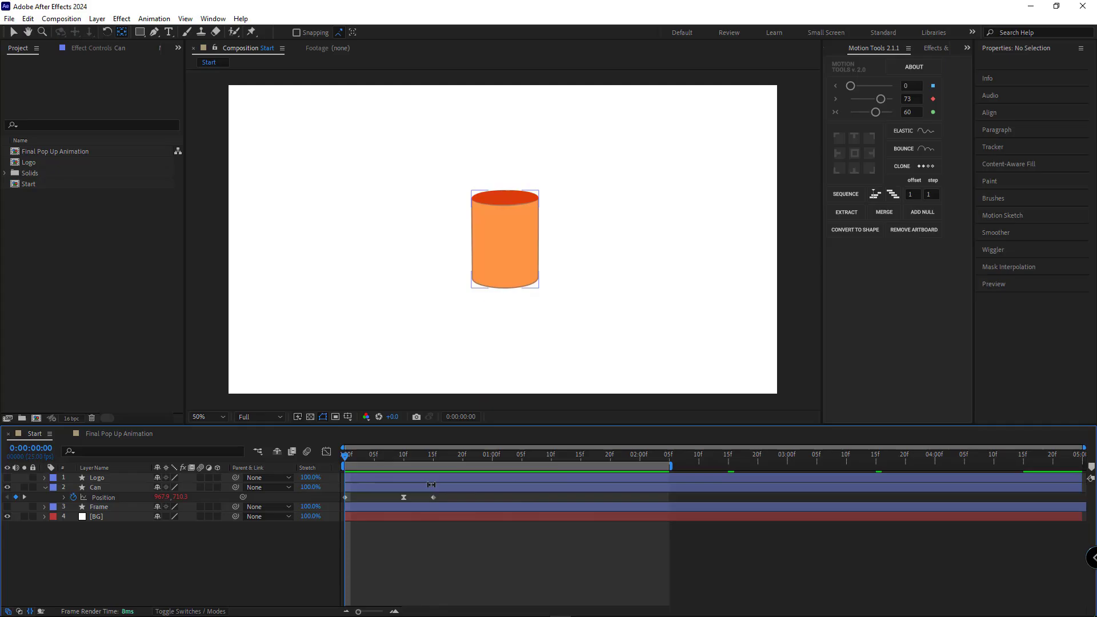
Keyframe the Can's Scale at 0% on frame 0 and 100% on frame 15.
left_click(104, 490)
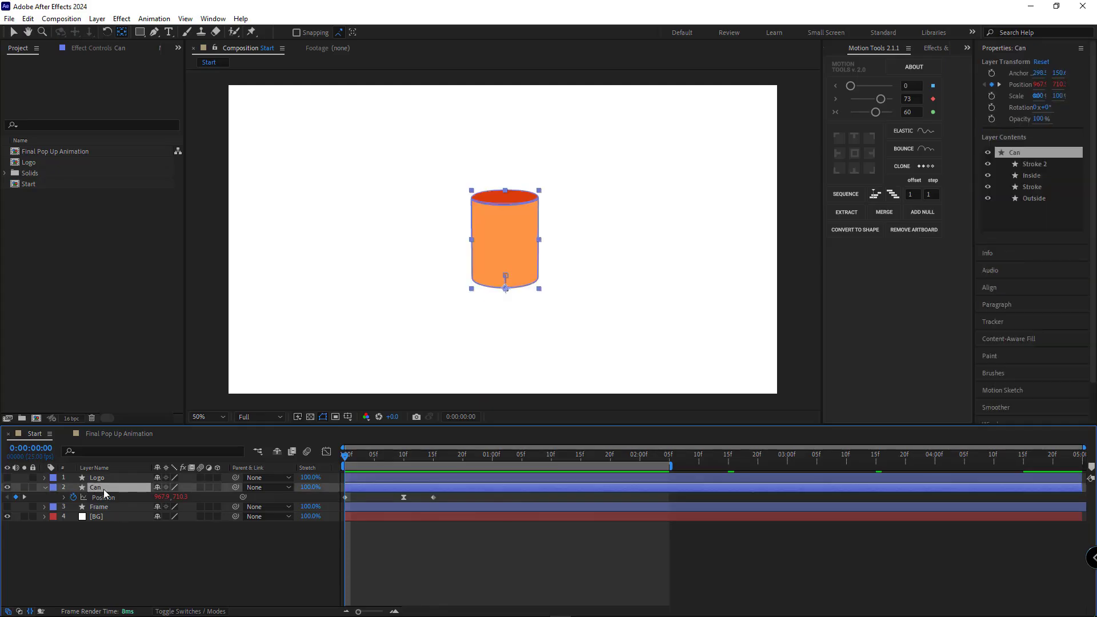
key("s")
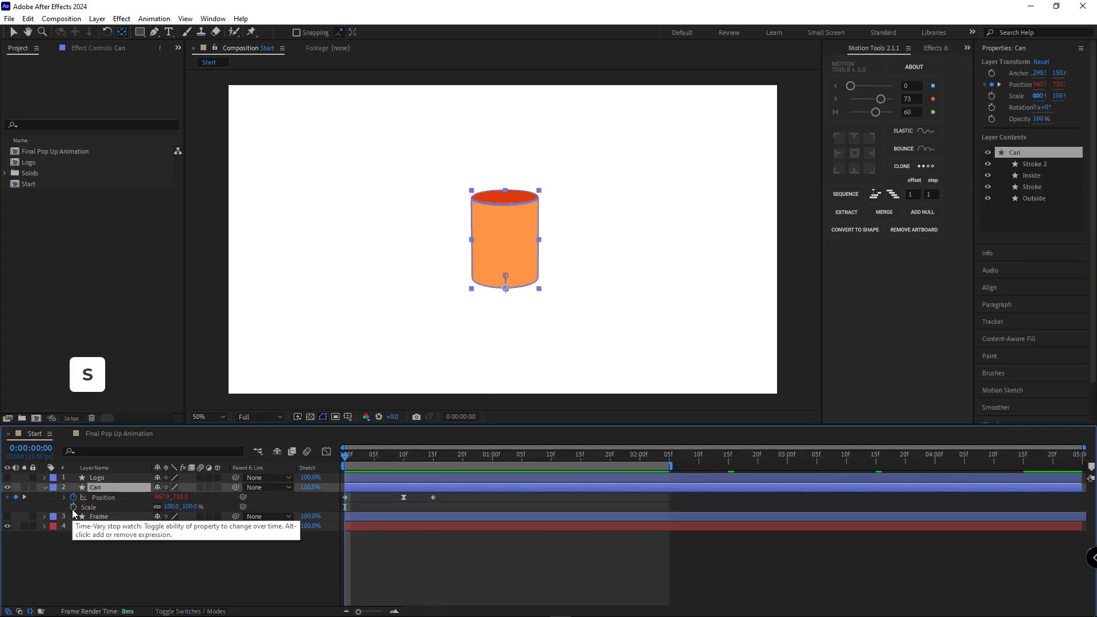
left_click(73, 508)
key("Return")
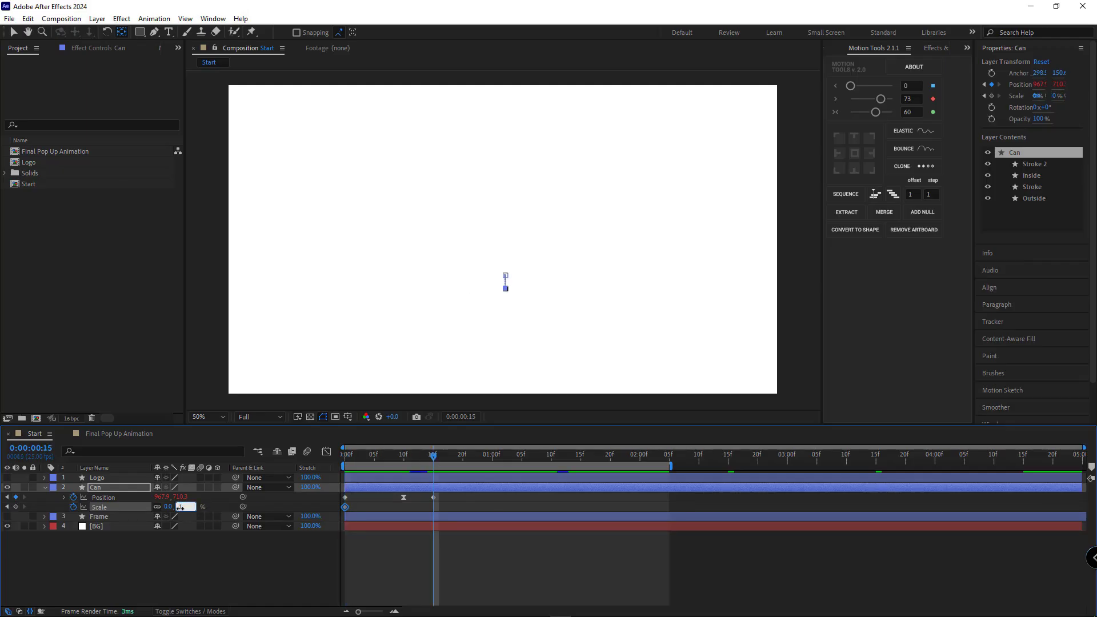
type("100")
key("Return")
Apply Easy Ease to both of the Can's Scale keyframes and preview the animation.
left_click_drag(444, 506, 336, 525)
right_click(346, 509)
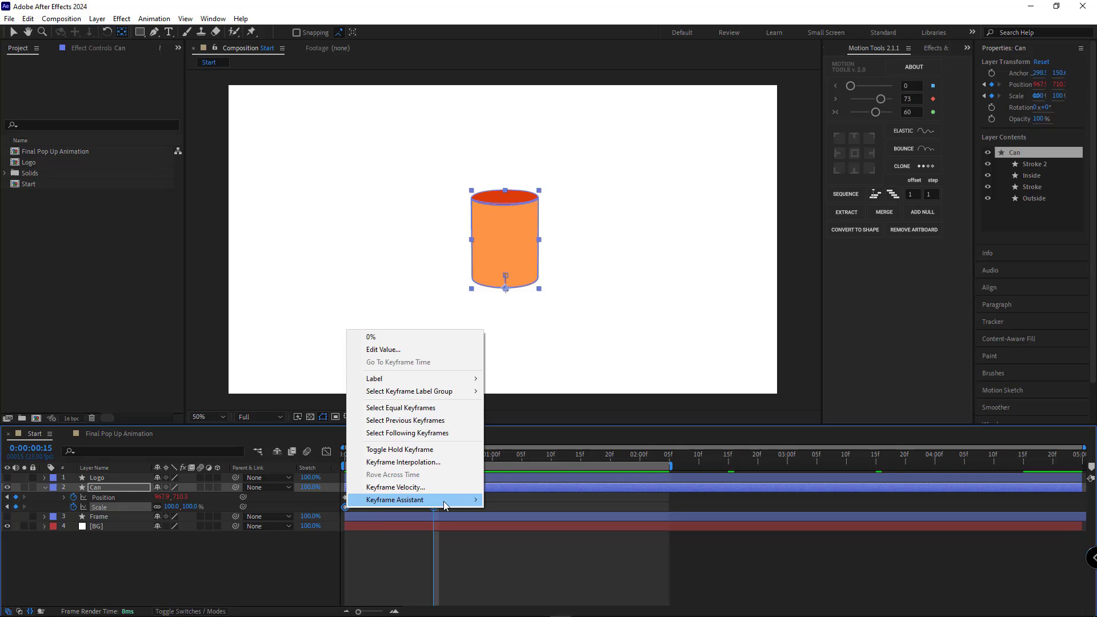
mouse_move(412, 498)
left_click(563, 423)
key("space")
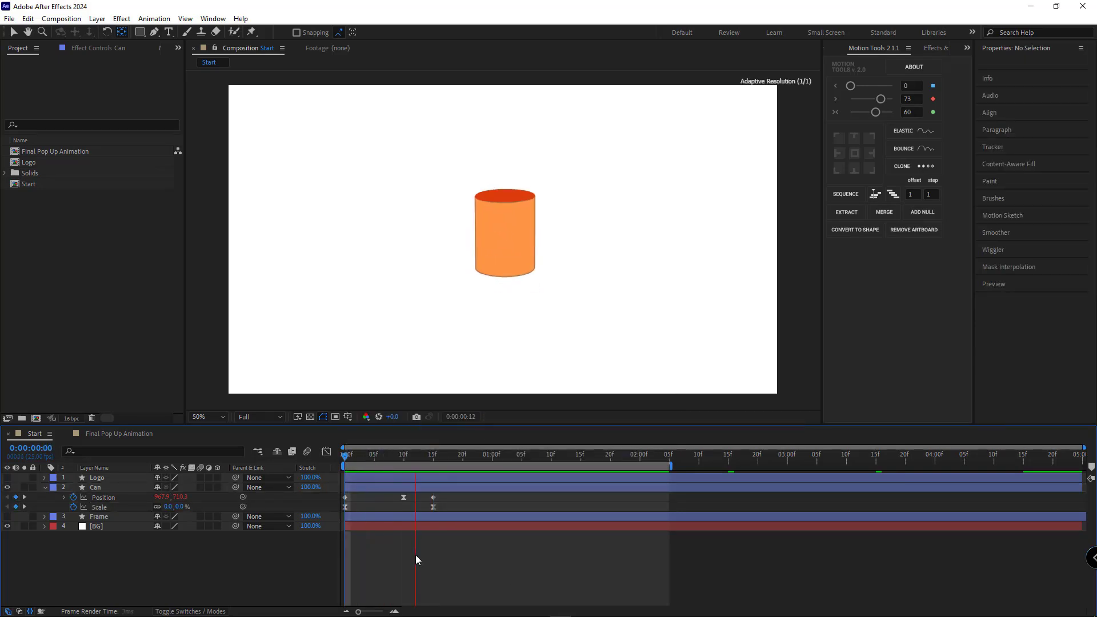
left_click(416, 554)
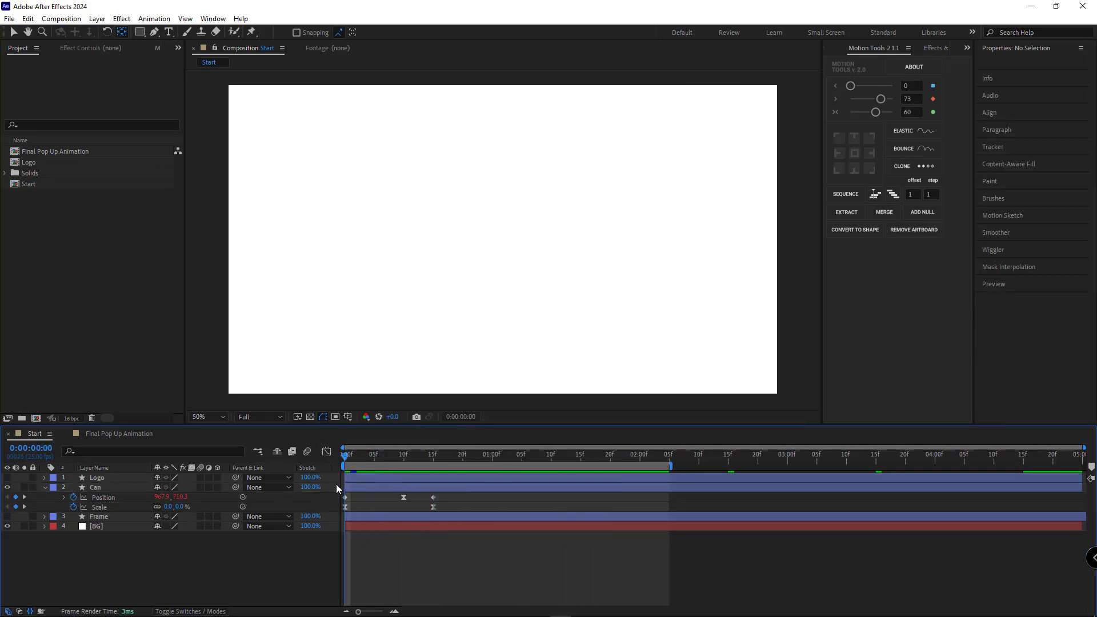
Keyframe the Can's Rotation at 0° on frame 0 and 25° on frame 15.
left_click(102, 487)
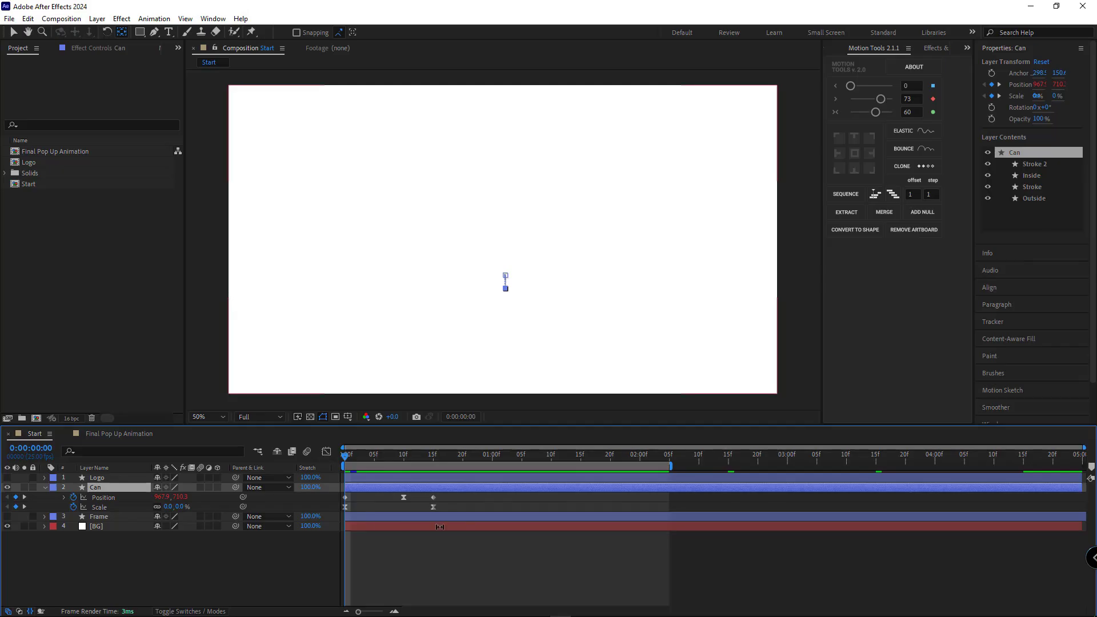
key("shift+r")
left_click(74, 517)
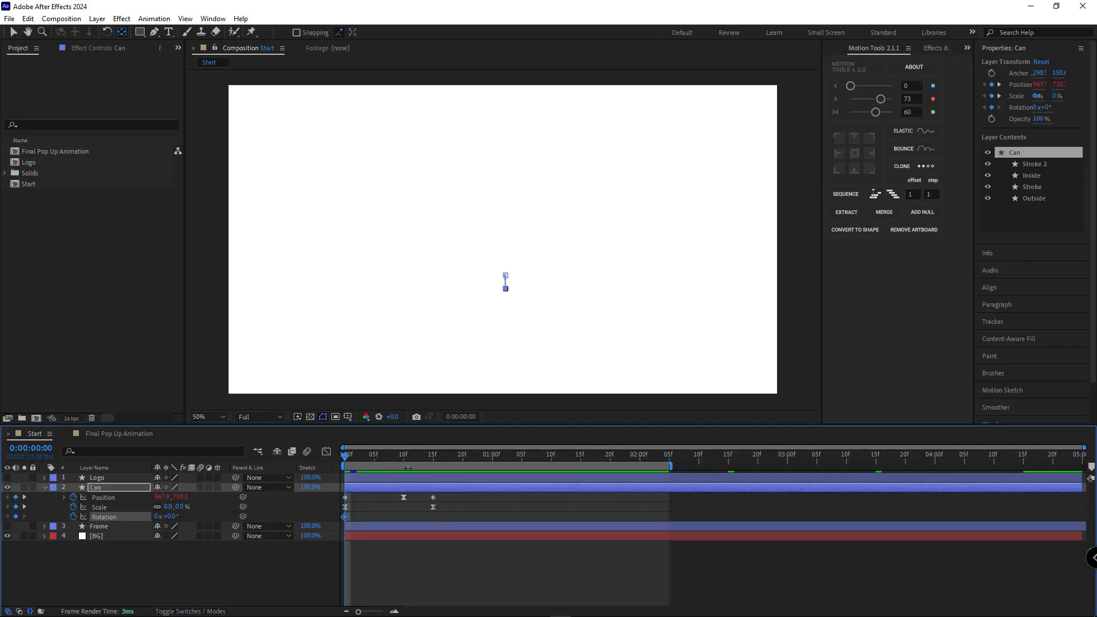
left_click_drag(353, 462, 433, 462)
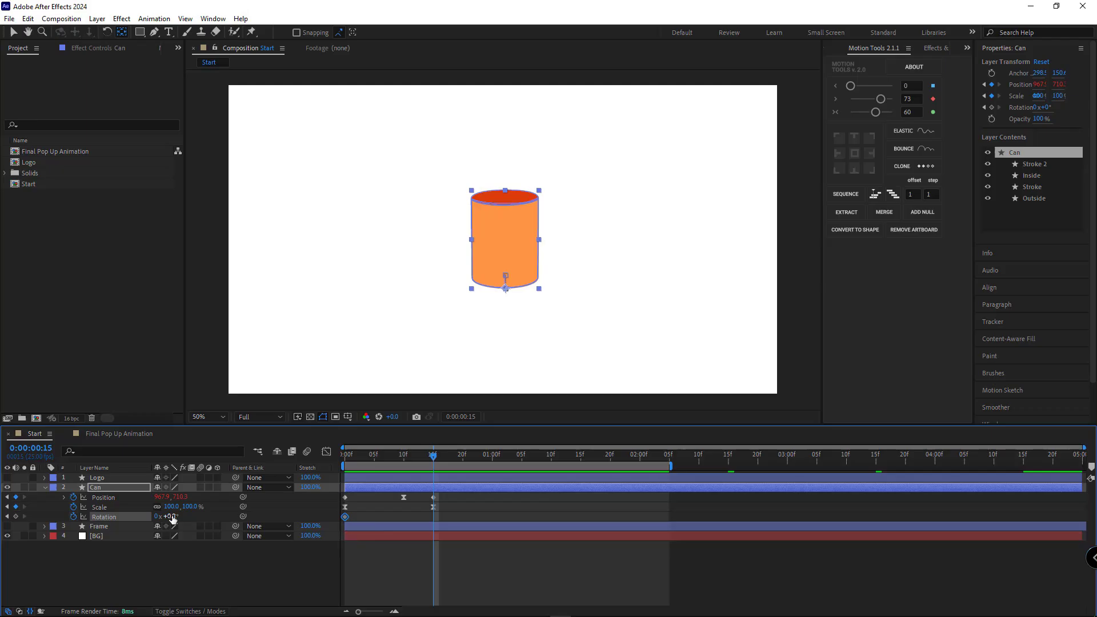
left_click_drag(172, 517, 176, 518)
type("25")
key("Return")
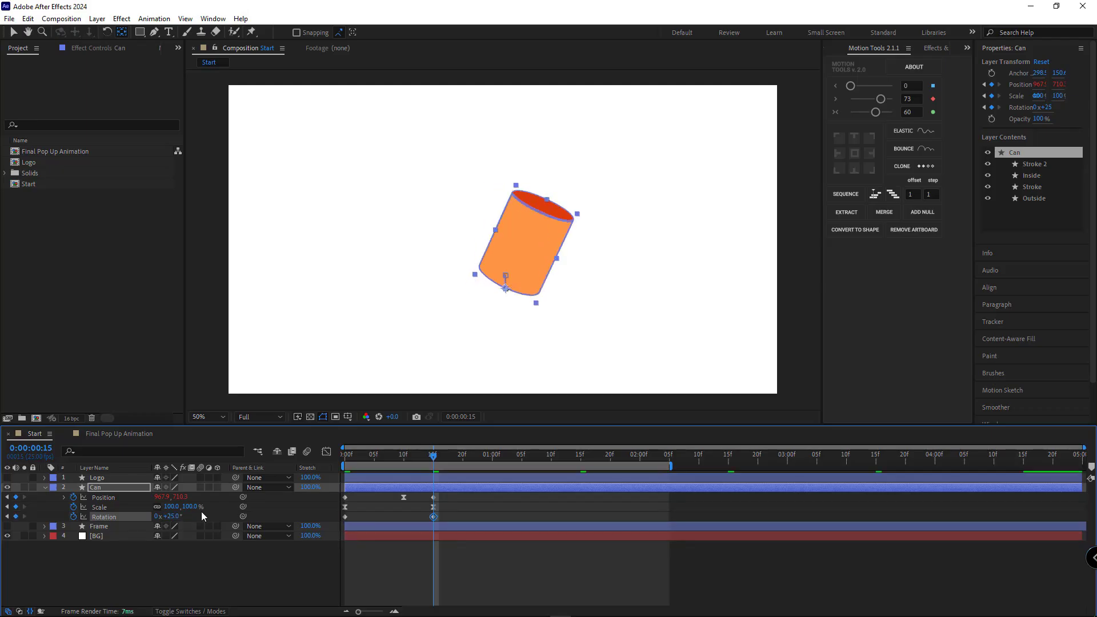
Apply Easy Ease to the Can's first Rotation keyframe and return to frame 0.
right_click(346, 517)
mouse_move(394, 509)
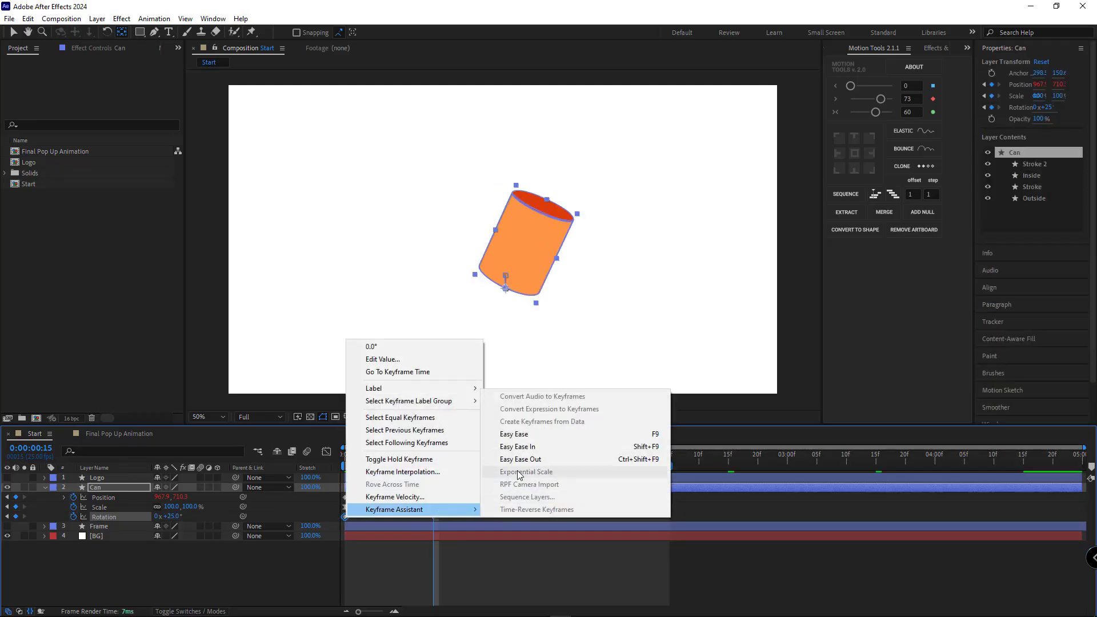
left_click(531, 366)
left_click(347, 456)
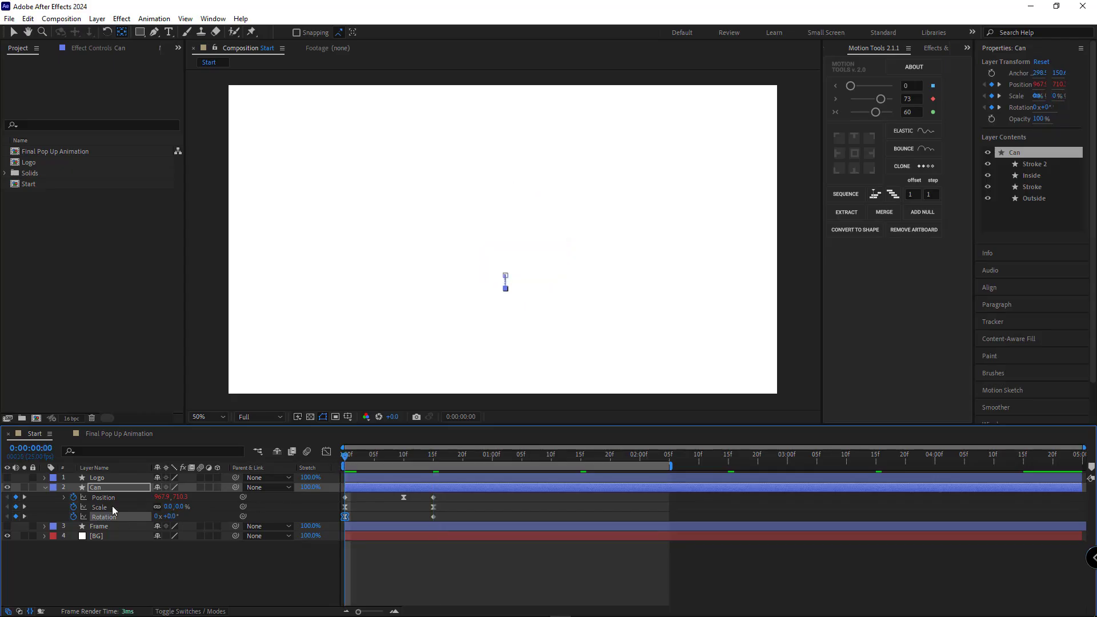
Copy only the expression from the Can's Position, paste it onto Rotation, and preview the animation.
right_click(110, 497)
left_click(152, 453)
left_click(102, 516)
key("ctrl+v")
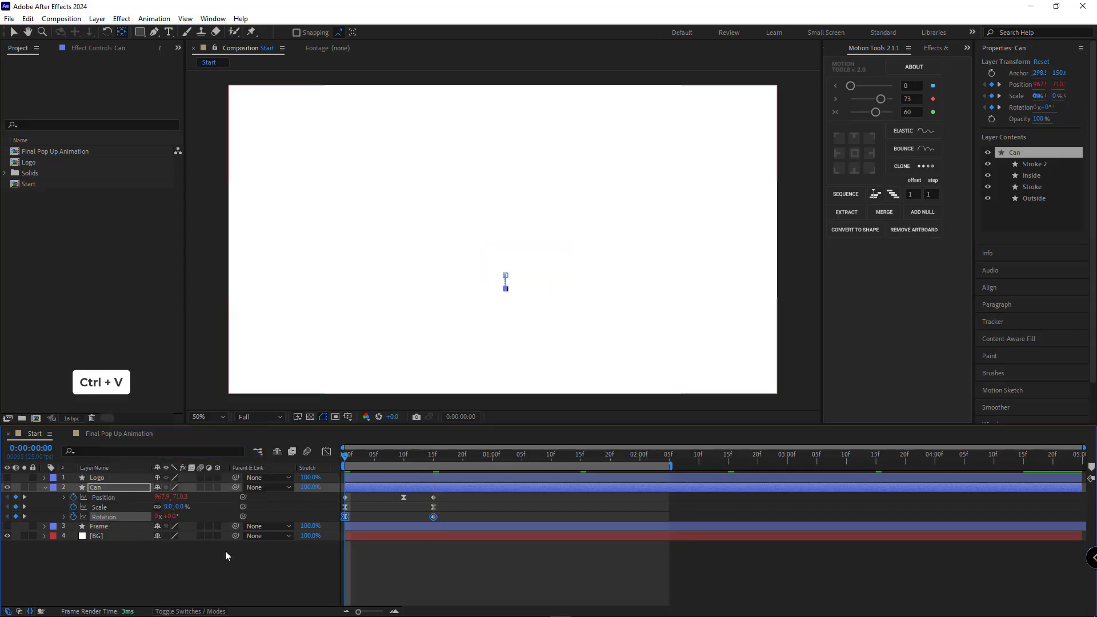
left_click(225, 551)
key("space")
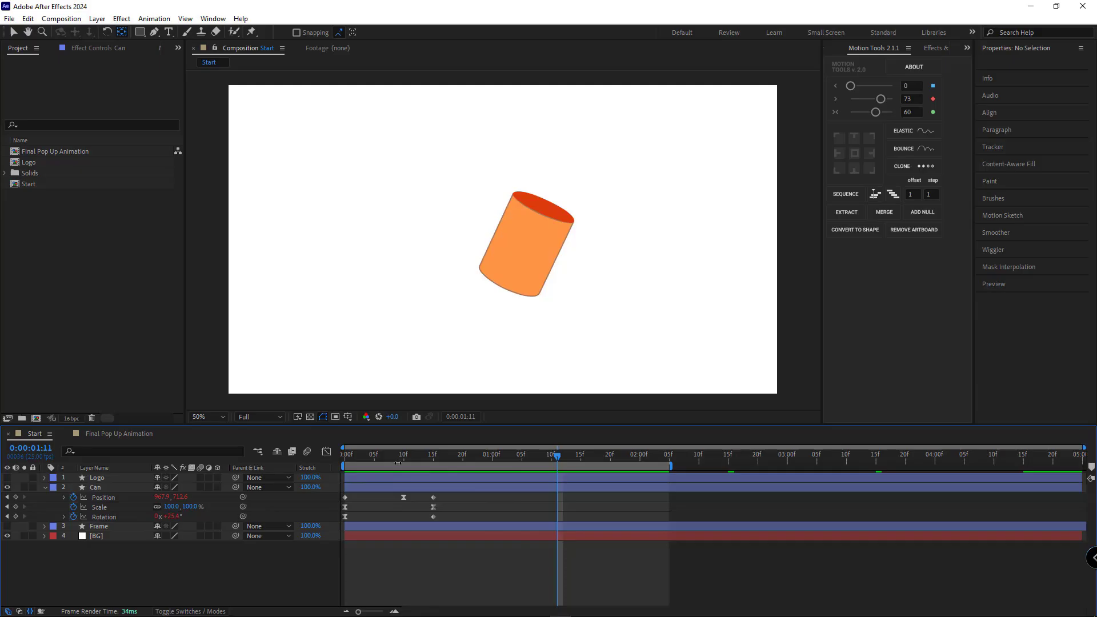
Move the Can's first Rotation keyframe to frame 4 so the tilt starts after the pop-up begins.
left_click(356, 461)
left_click_drag(354, 461, 366, 464)
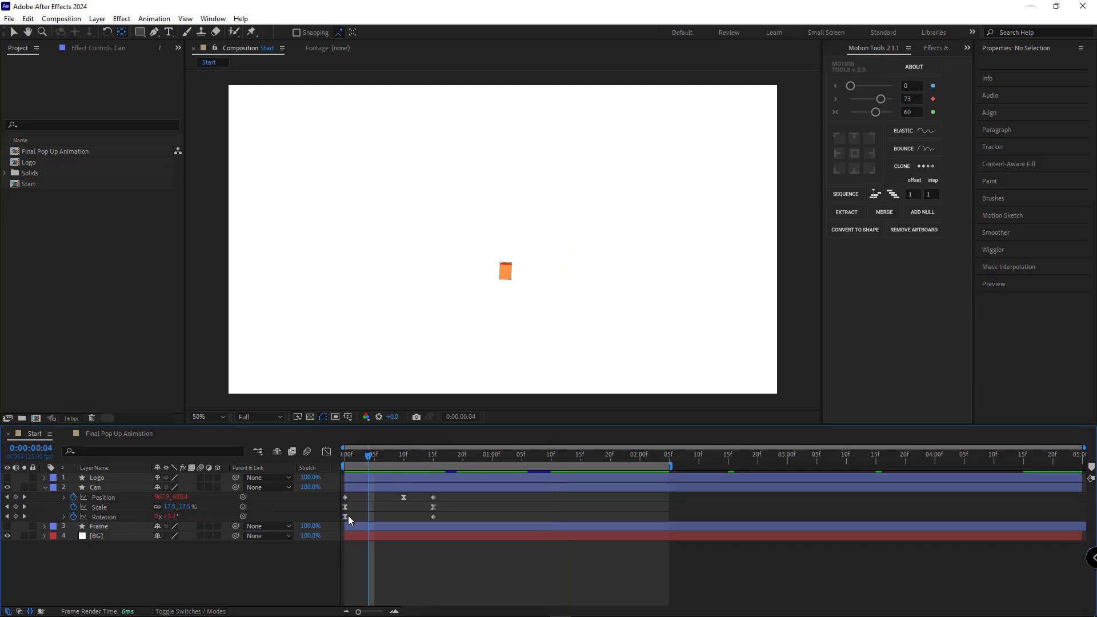
left_click_drag(344, 517, 364, 516)
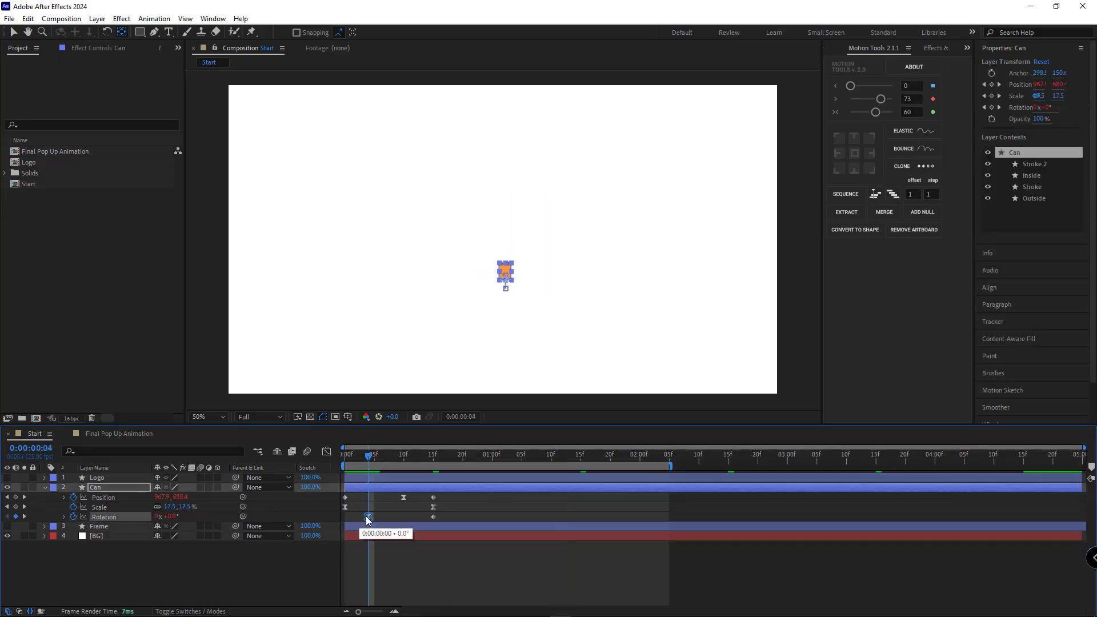
left_click(400, 501)
Try moving the Can's last Rotation keyframe to frame 12 and preview the animation from the start.
left_click_drag(369, 457, 421, 462)
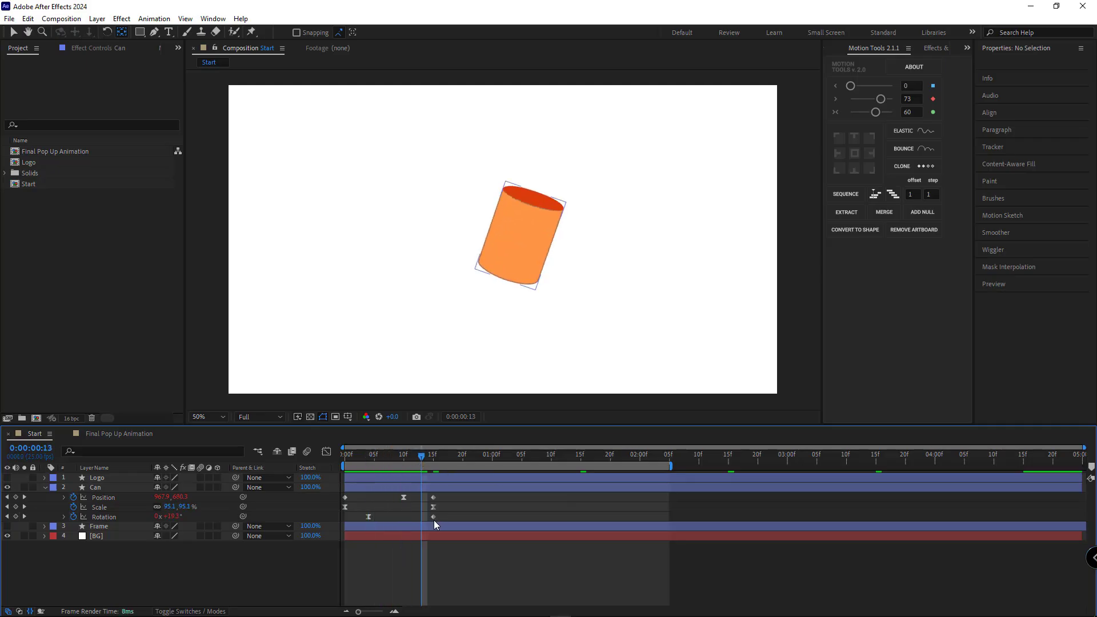
left_click_drag(434, 520, 415, 521)
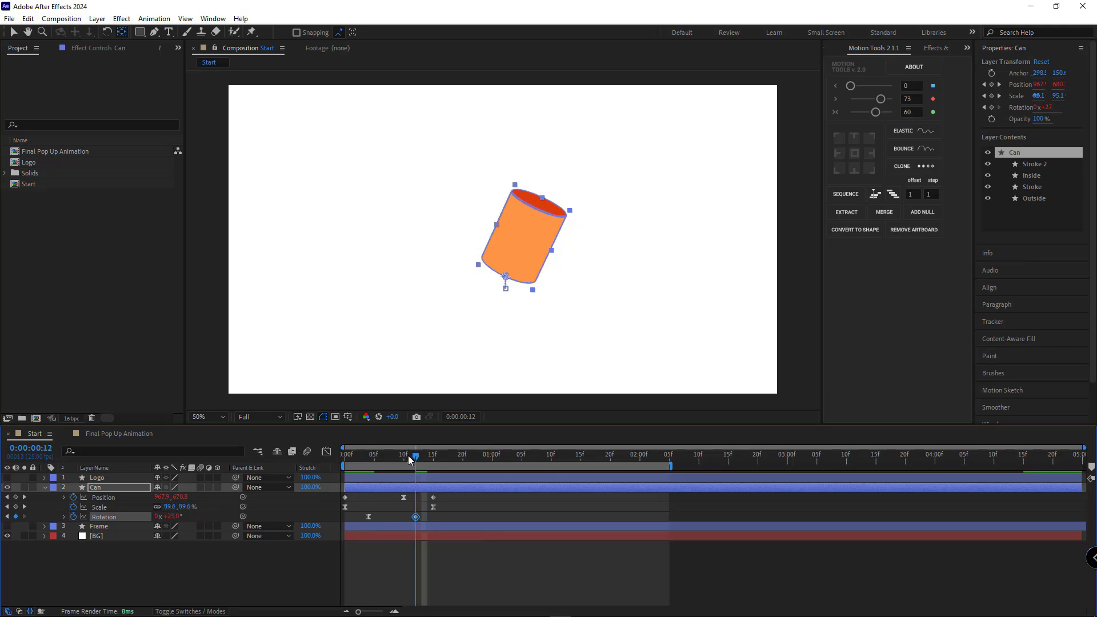
key("Home")
key("space")
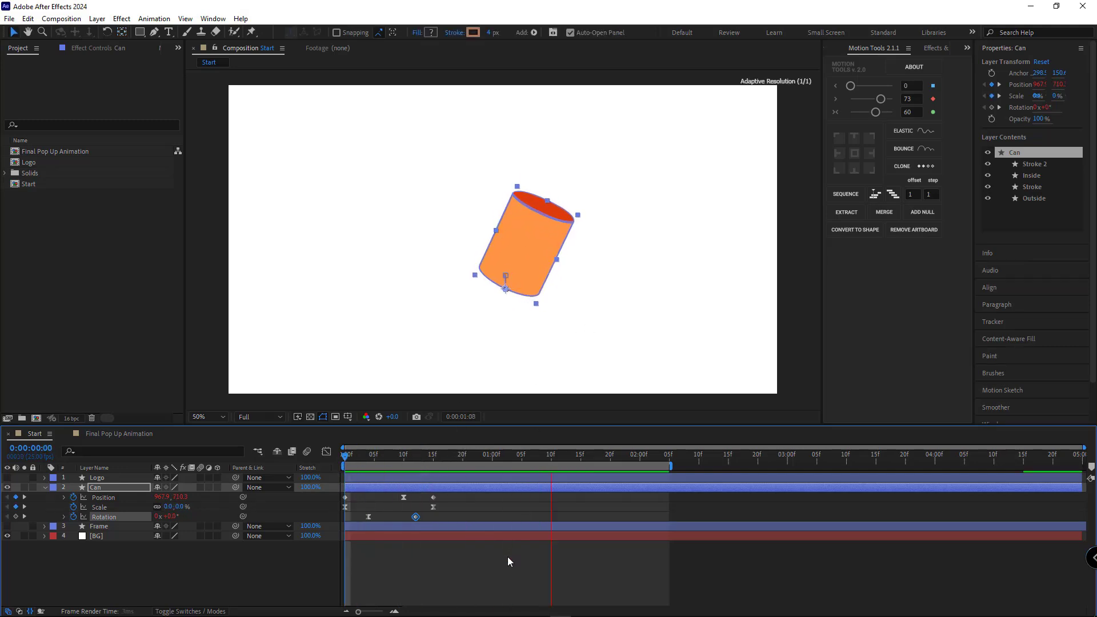
left_click(507, 557)
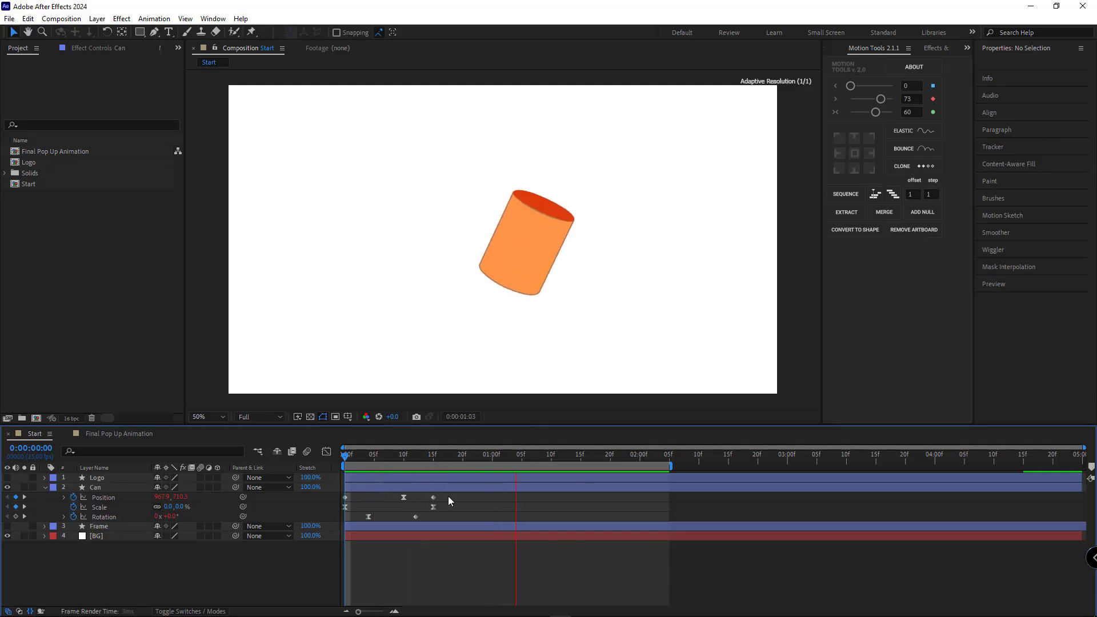
Place the Can's last Rotation keyframe at frame 15 and preview the animation from the start.
left_click(414, 516)
left_click_drag(415, 517, 434, 519)
key("Home")
key("space")
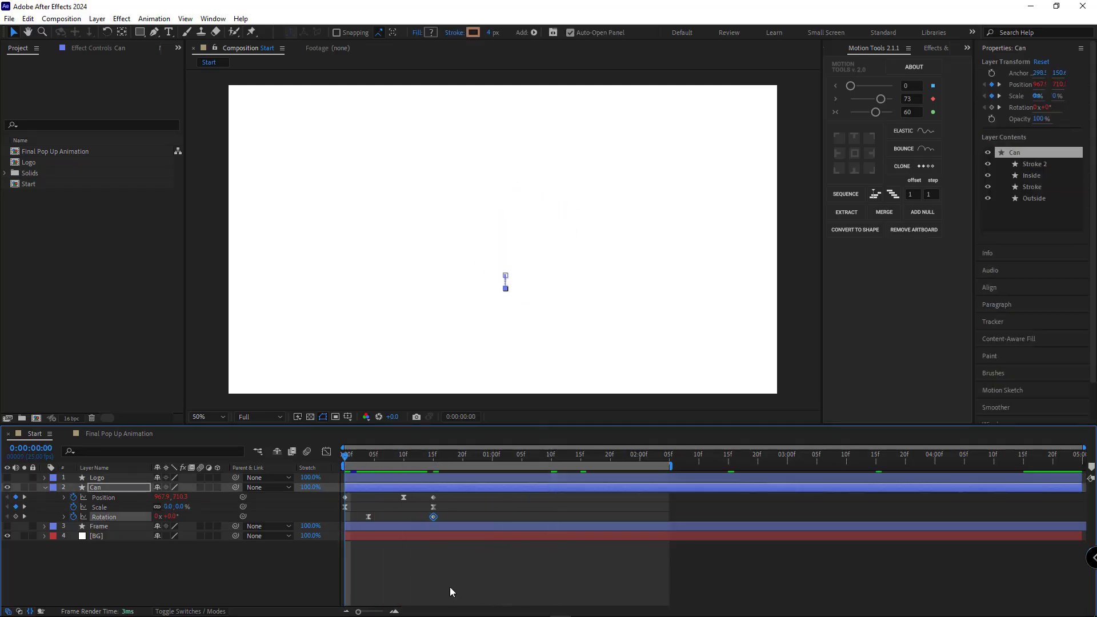
Move the Can's last Rotation keyframe to frame 12 and preview the animation from the start.
left_click(450, 557)
left_click_drag(433, 517, 416, 518)
key("Home")
key("space")
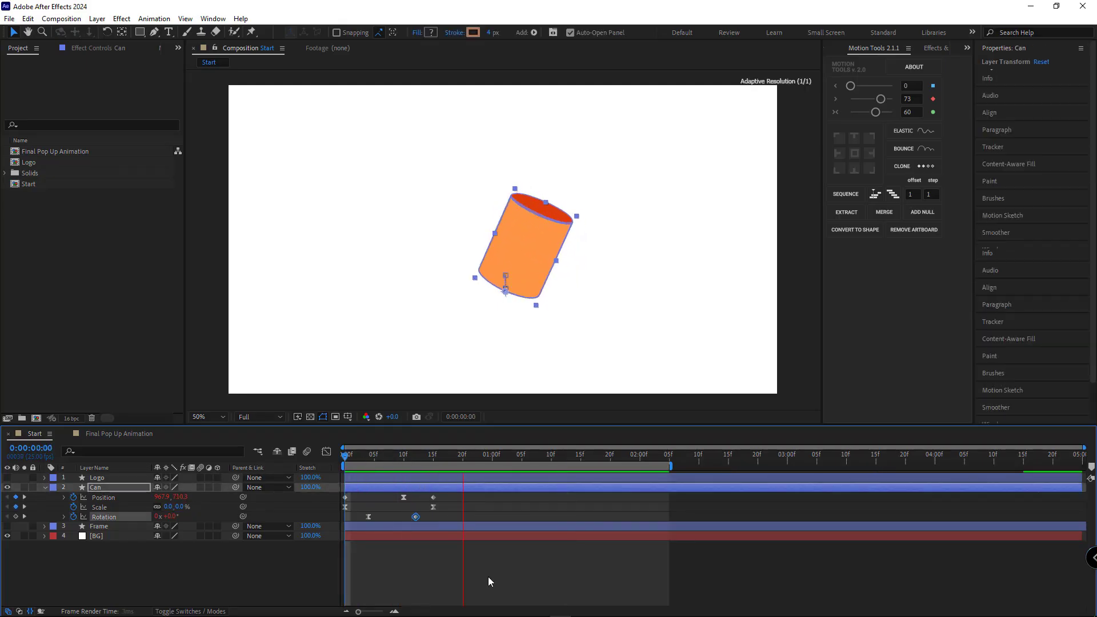
left_click(488, 577)
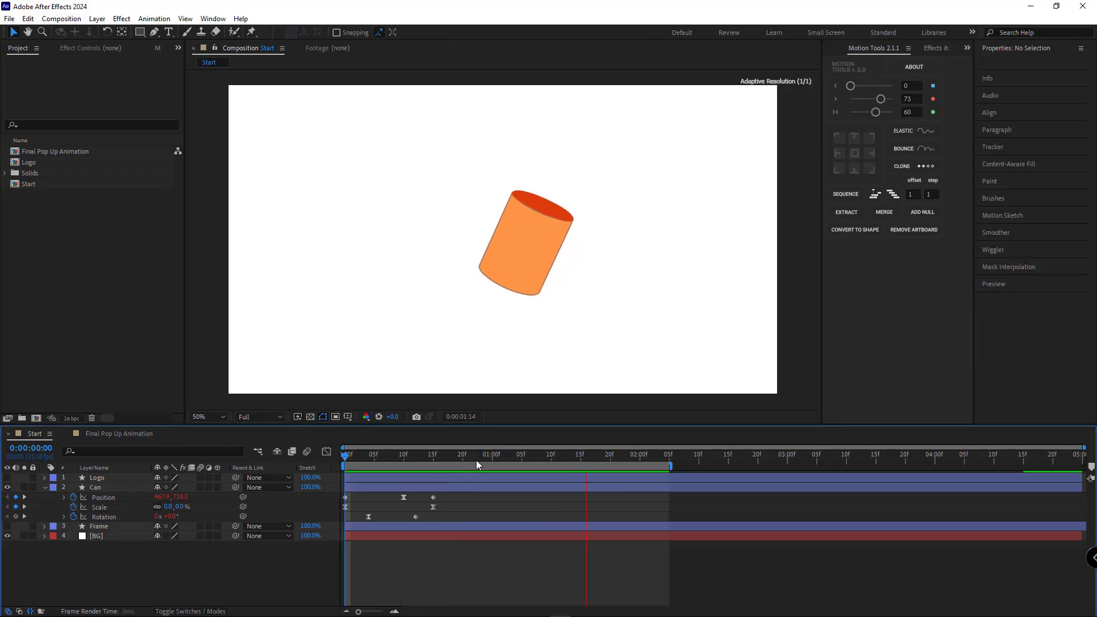
Make the Logo layer visible at 0:00:01:20 and centre its anchor point.
left_click_drag(598, 465, 621, 470)
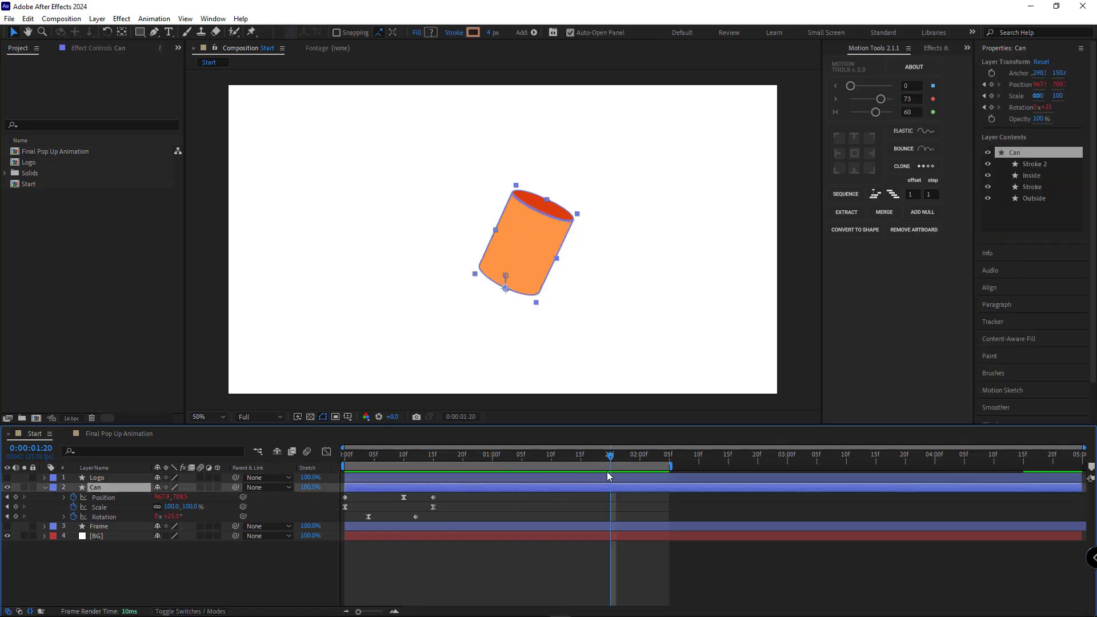
left_click(6, 478)
left_click(114, 478)
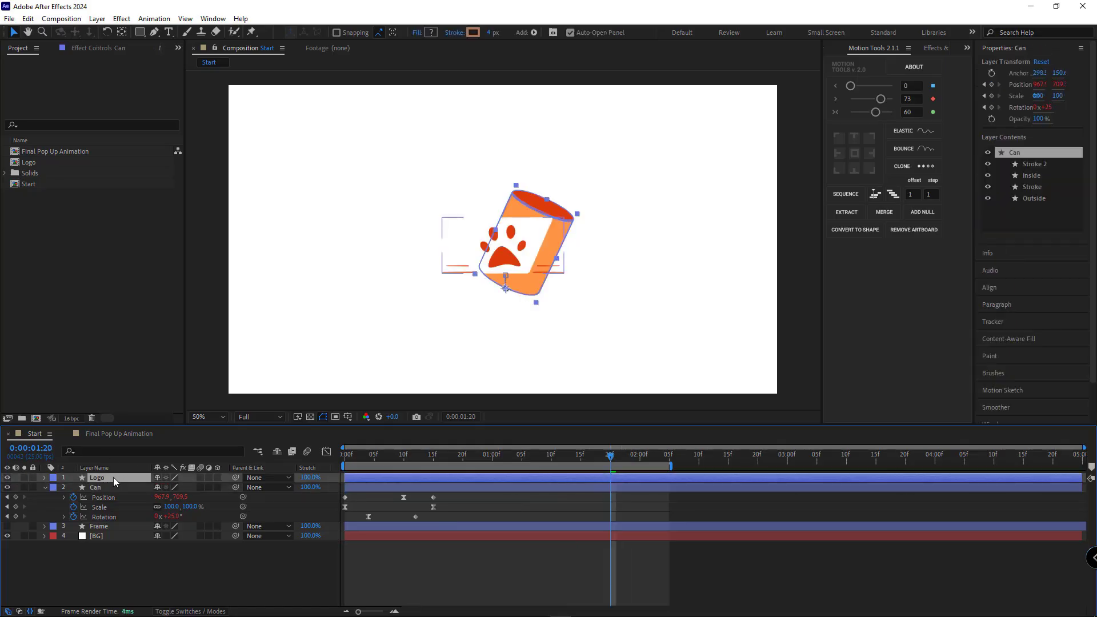
left_click(854, 154)
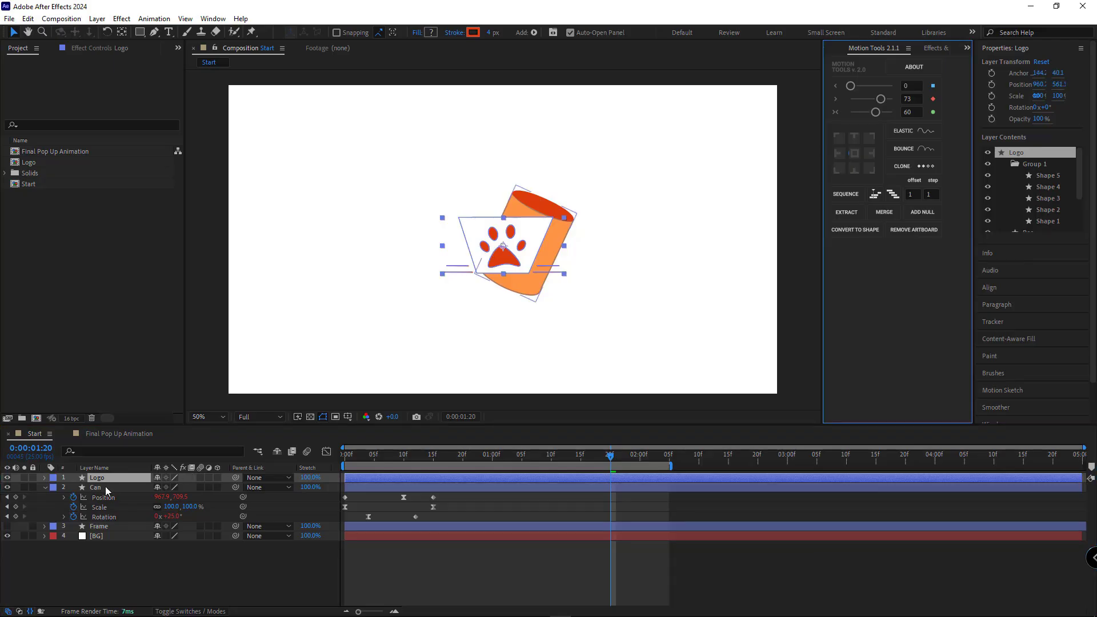
Pre-compose the Logo layer into a new composition named Logo, moving all attributes and opening it.
key("ctrl+shift+c")
left_click_drag(523, 233, 605, 235)
key("BackSpace")
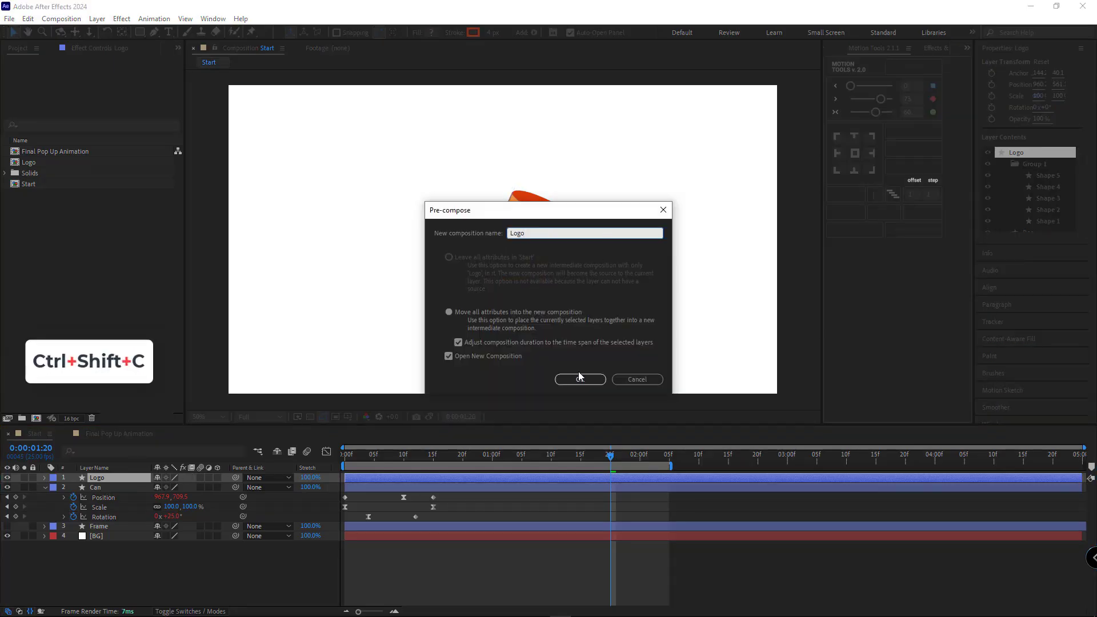
left_click(580, 379)
Crop the Logo composition to a region of interest of about 896 × 242 px around the paw artwork and side lines.
left_click(610, 220)
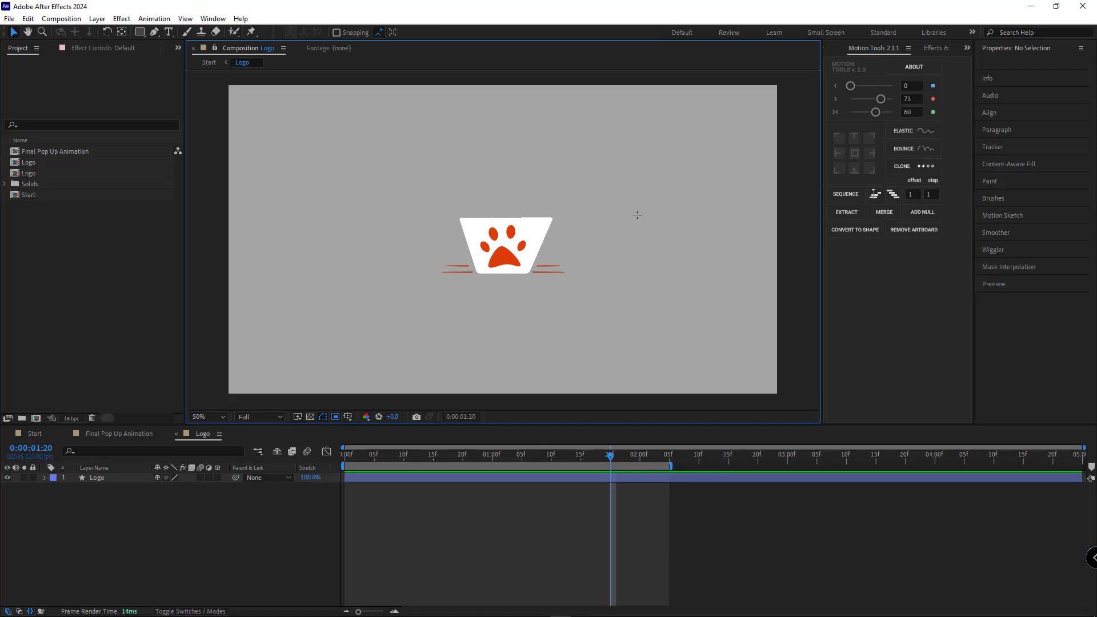
left_click_drag(636, 211, 379, 282)
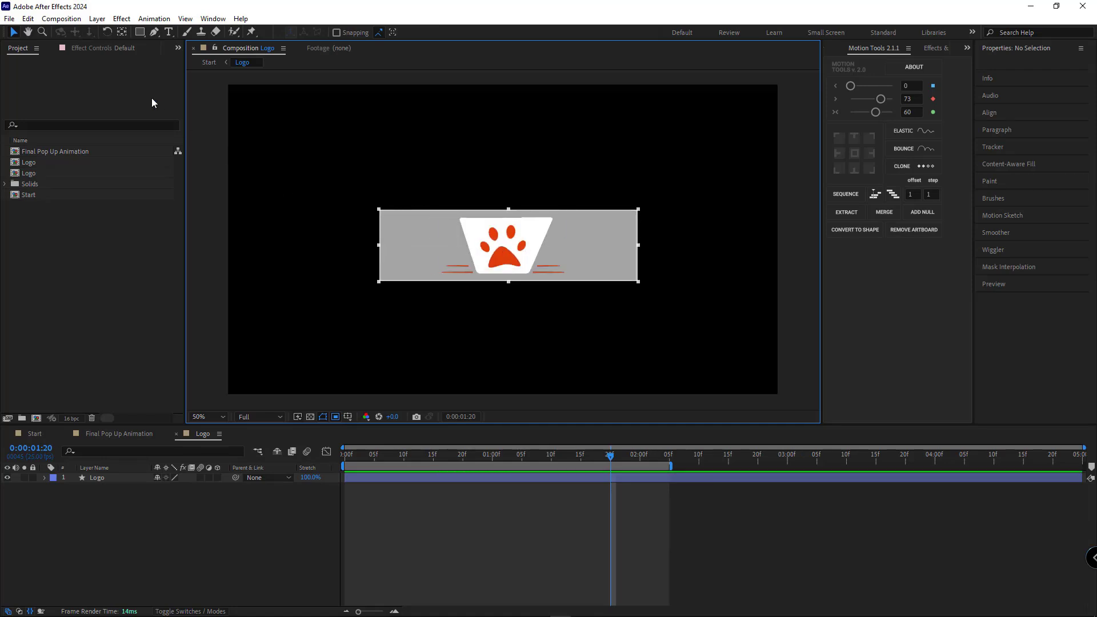
left_click(61, 19)
left_click(75, 86)
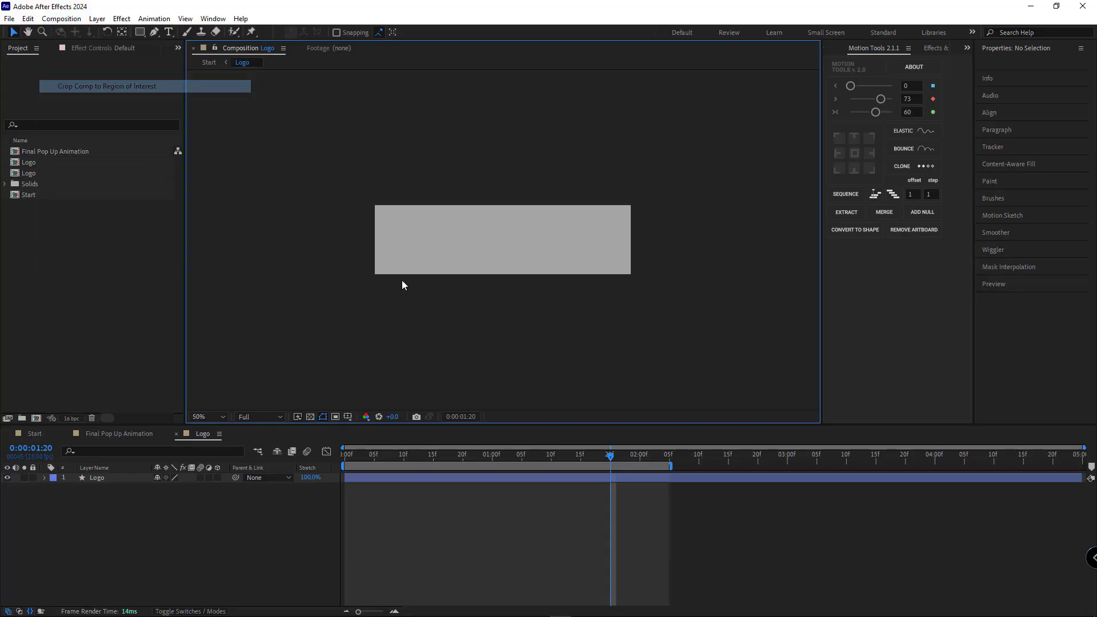
In the Start composition at 0:00:02:04, rotate the Logo layer 25° and move it over the can to about 1034, 578.
left_click(30, 437)
left_click_drag(617, 463, 663, 457)
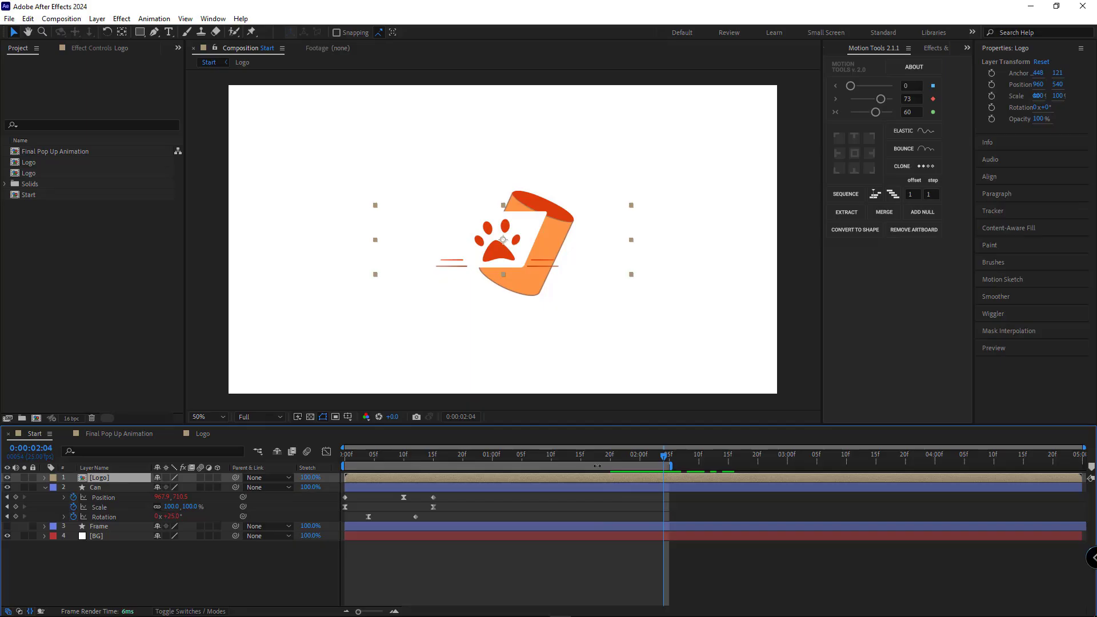
type("r")
type("25")
key("Return")
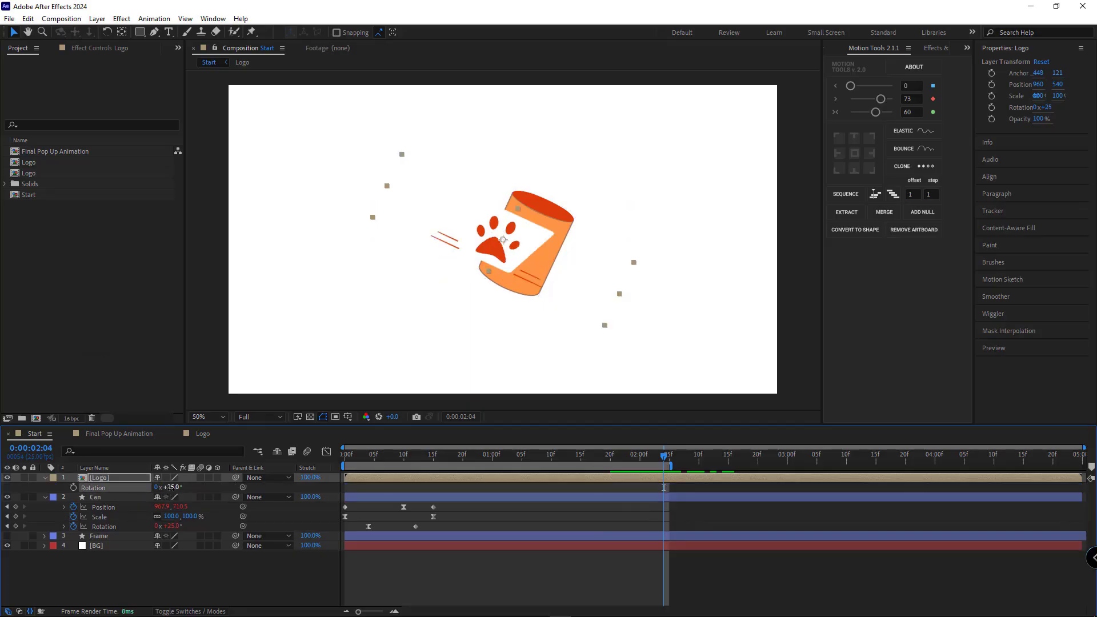
left_click_drag(546, 271, 567, 282)
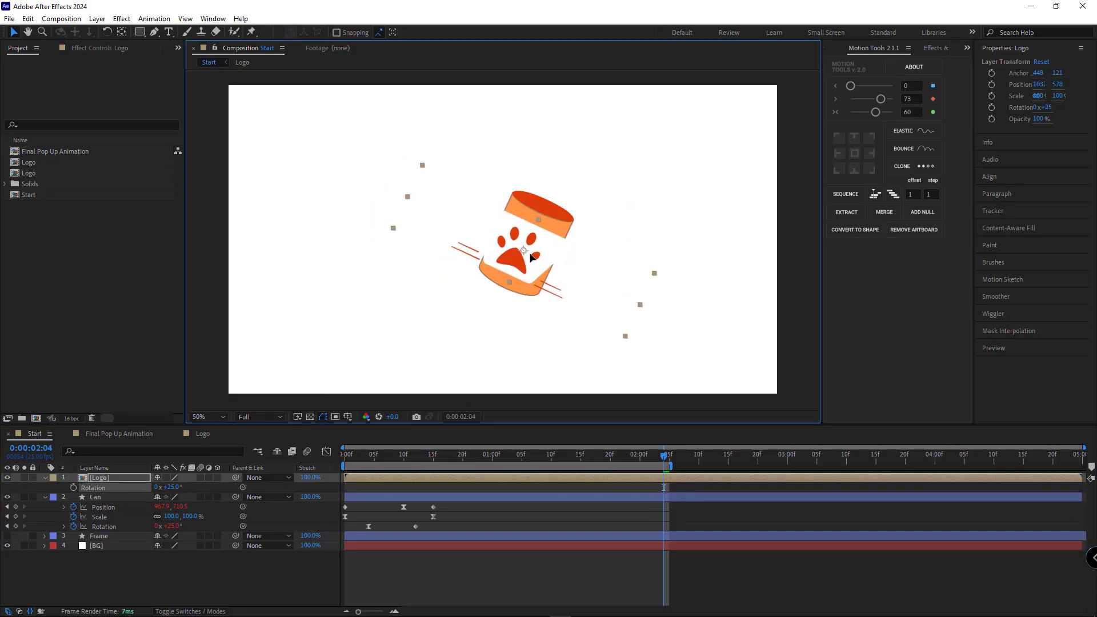
Search the effects for "cylinder" and apply CC Cylinder to the Logo layer.
left_click(106, 481)
left_click(935, 48)
left_click(892, 63)
type("cylinder")
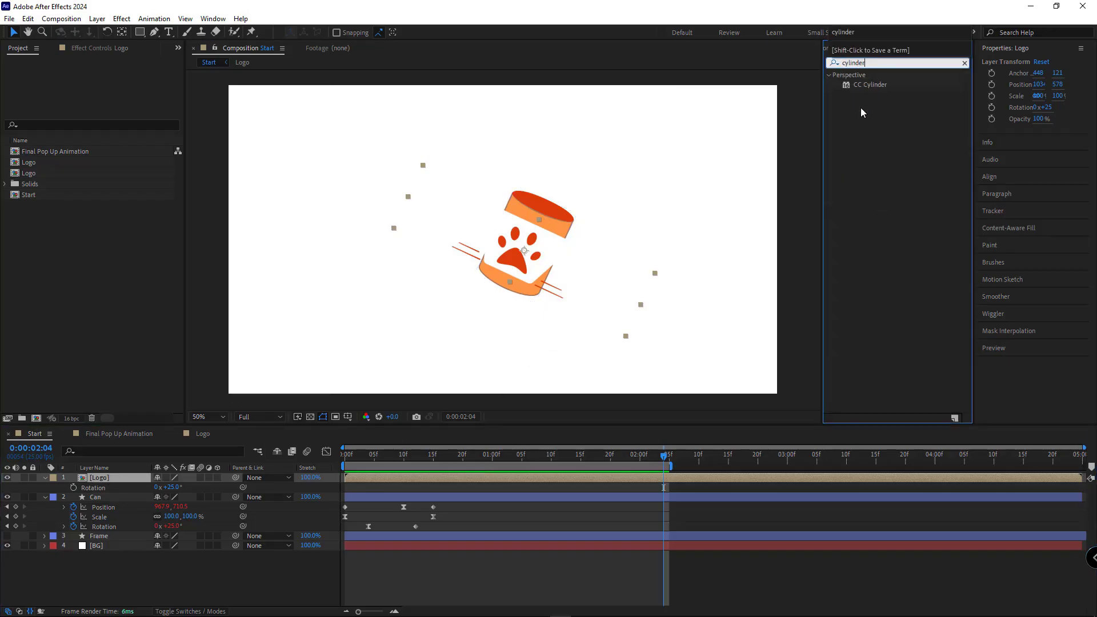
left_click_drag(870, 85, 543, 265)
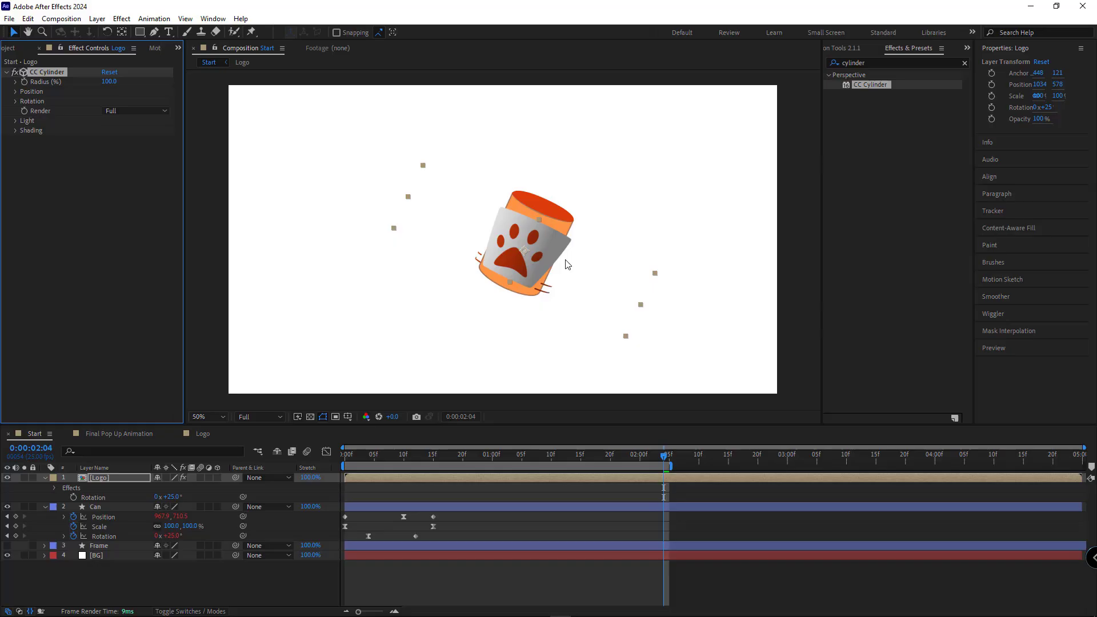
Set the CC Cylinder's Light Intensity to 0 and its Ambient shading to 100.
left_click(15, 121)
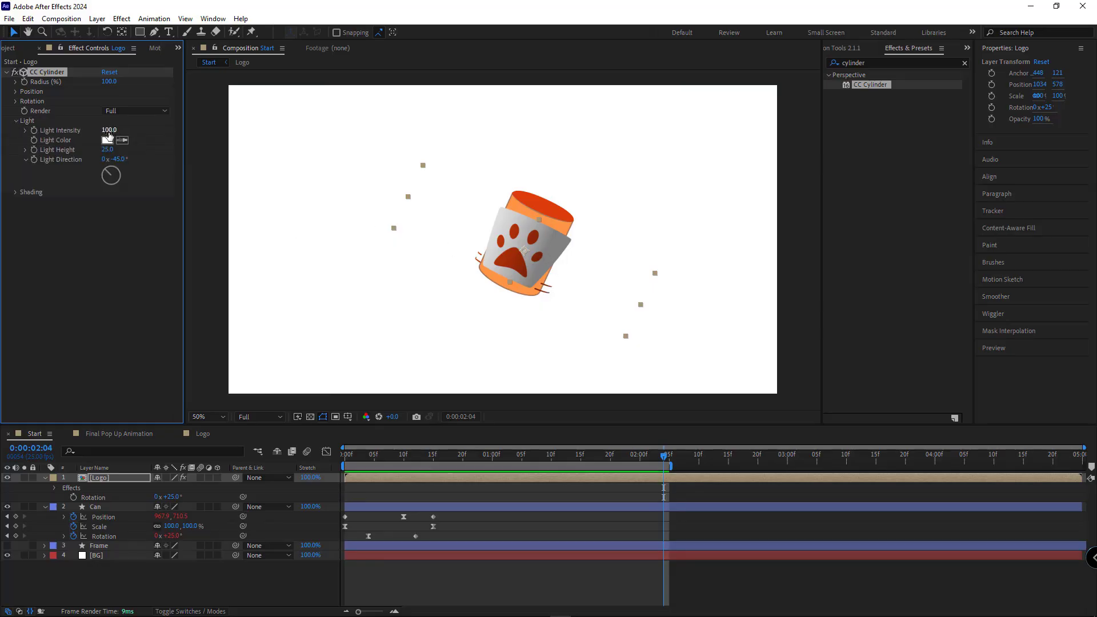
type("0")
key("Return")
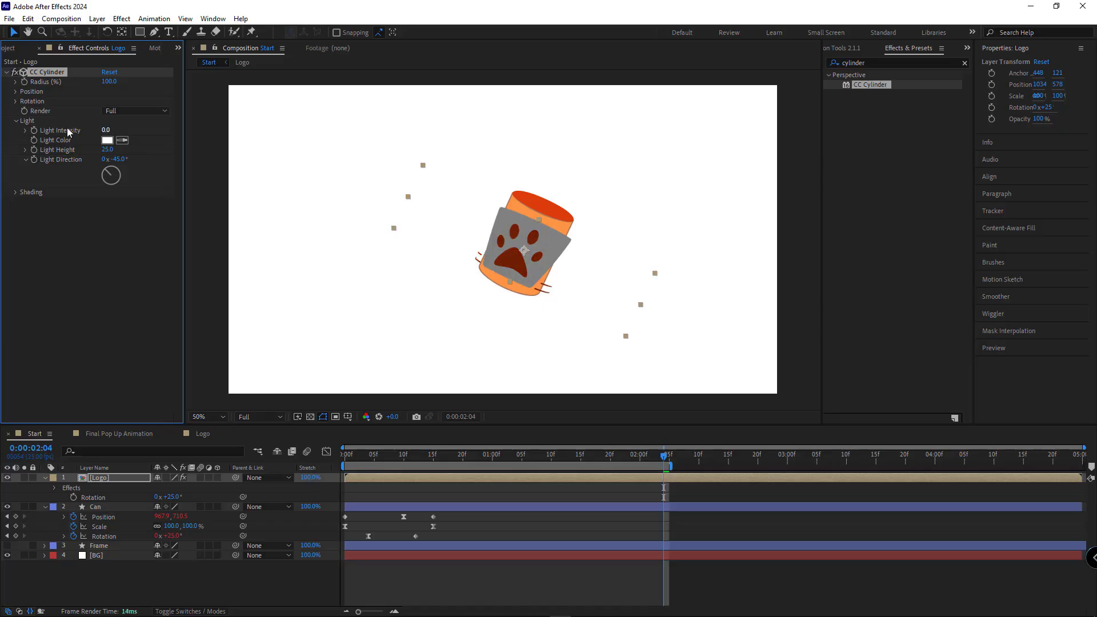
left_click(15, 120)
left_click(16, 130)
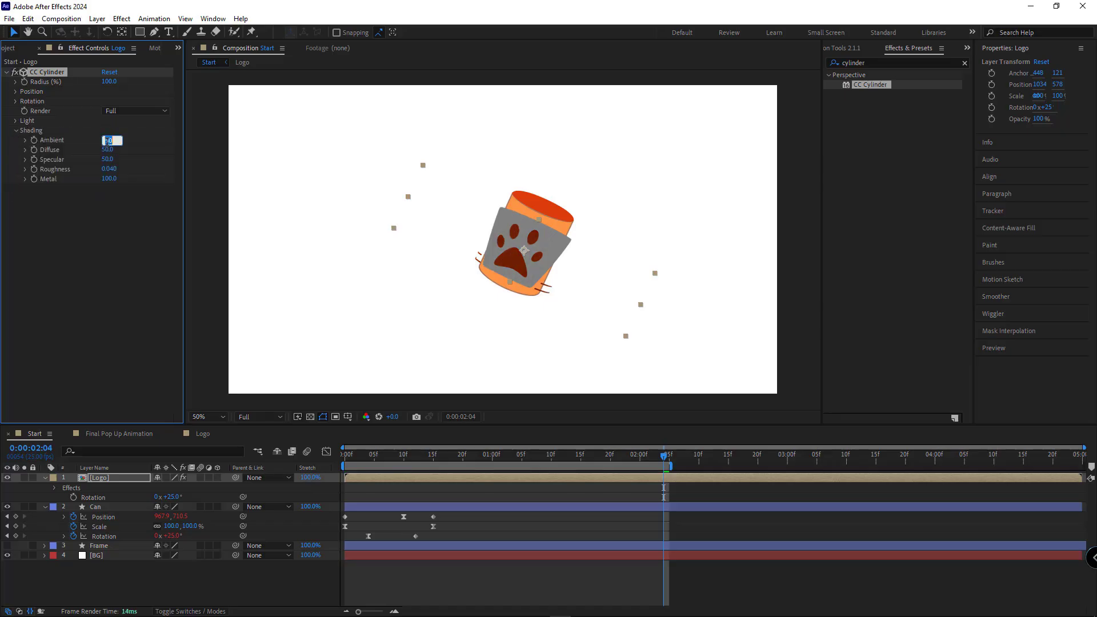
left_click(107, 141)
type("100")
key("Return")
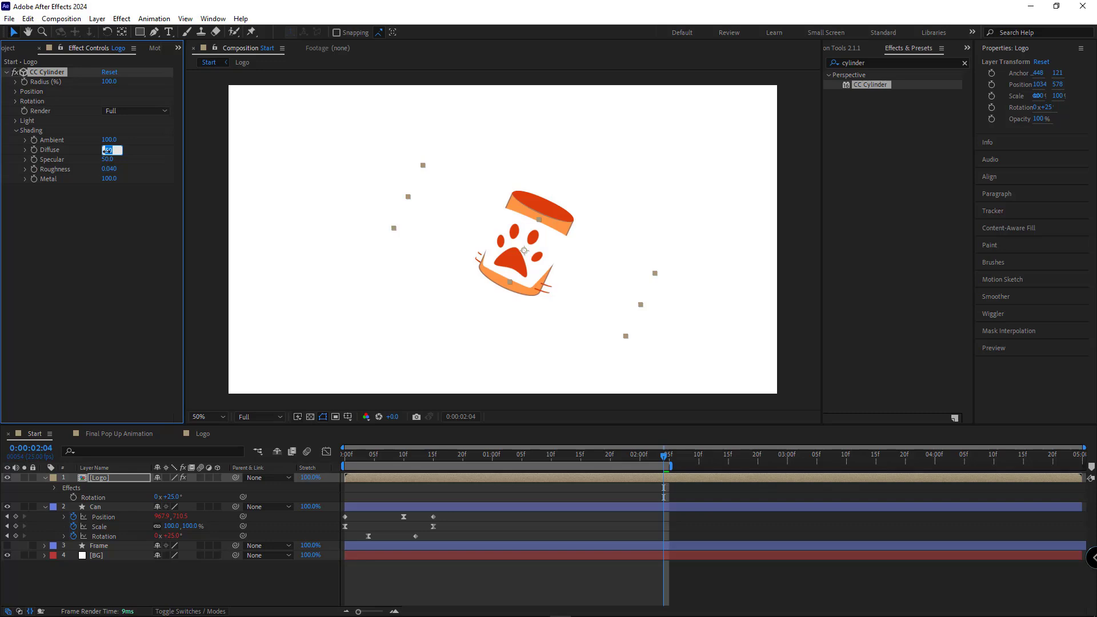
left_click(17, 131)
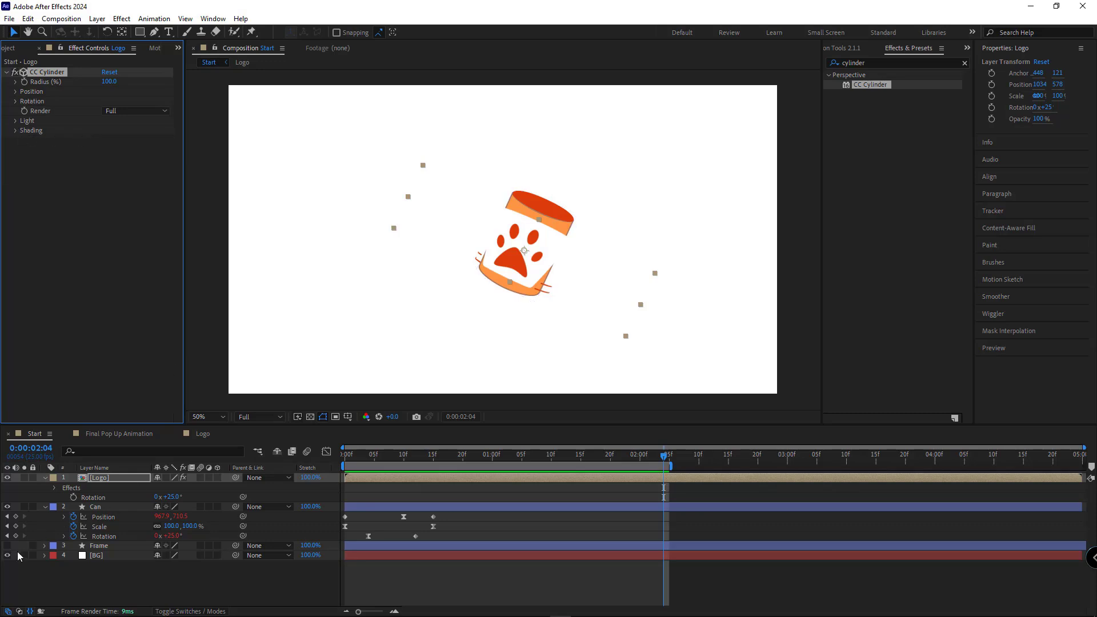
Hide the BG layer and inspect how the wrapped logo fits the can's width.
left_click(6, 555)
key("period")
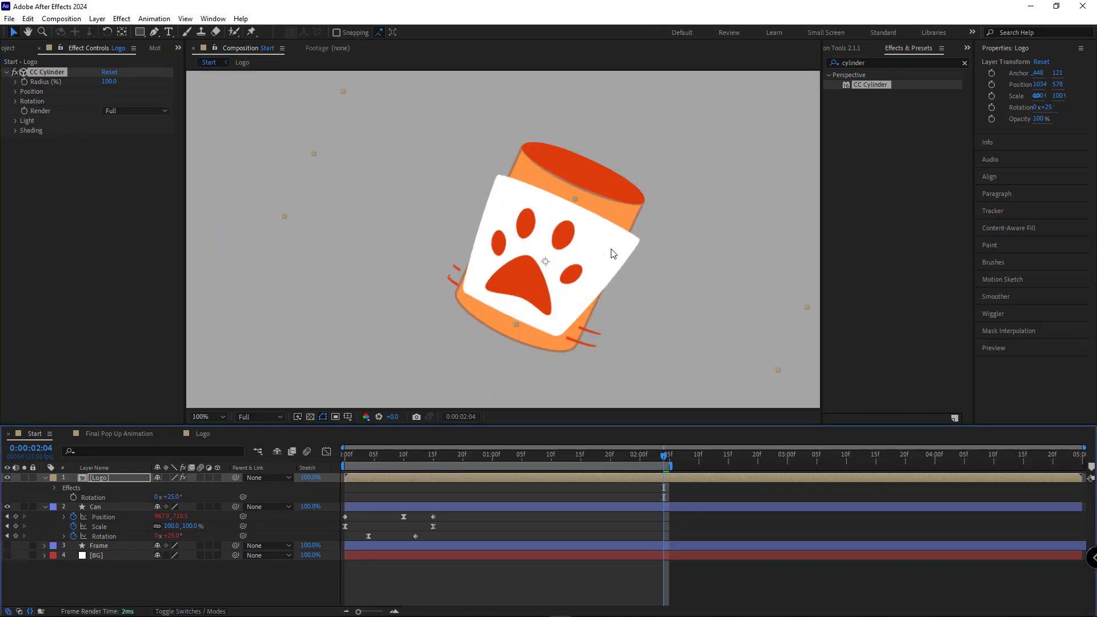
key("comma")
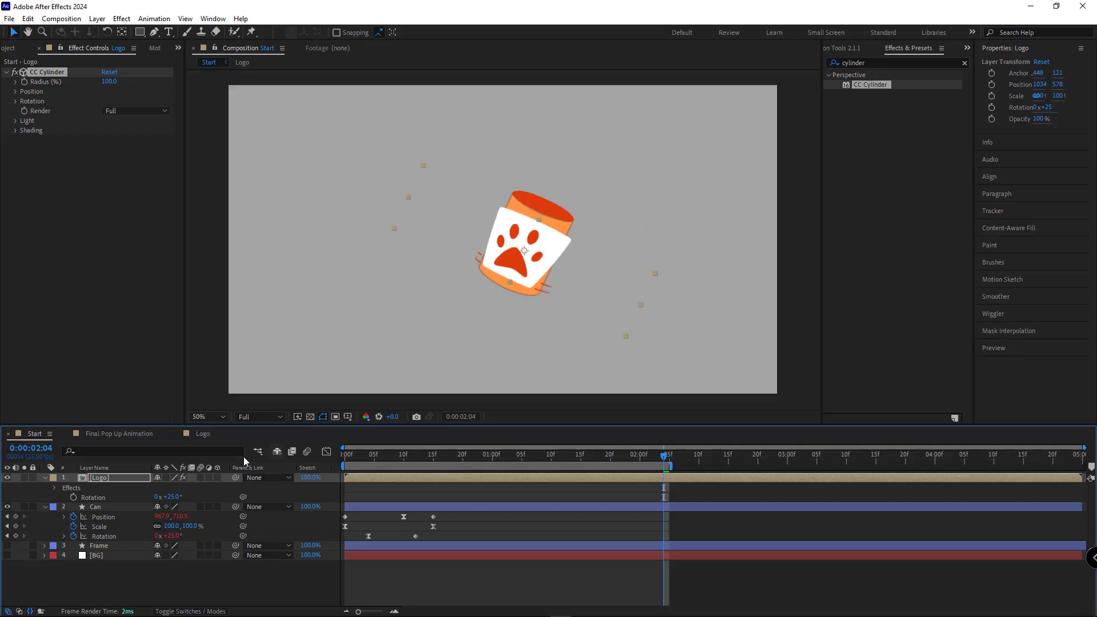
Set the Logo composition's width to 720 px.
double_click(122, 478)
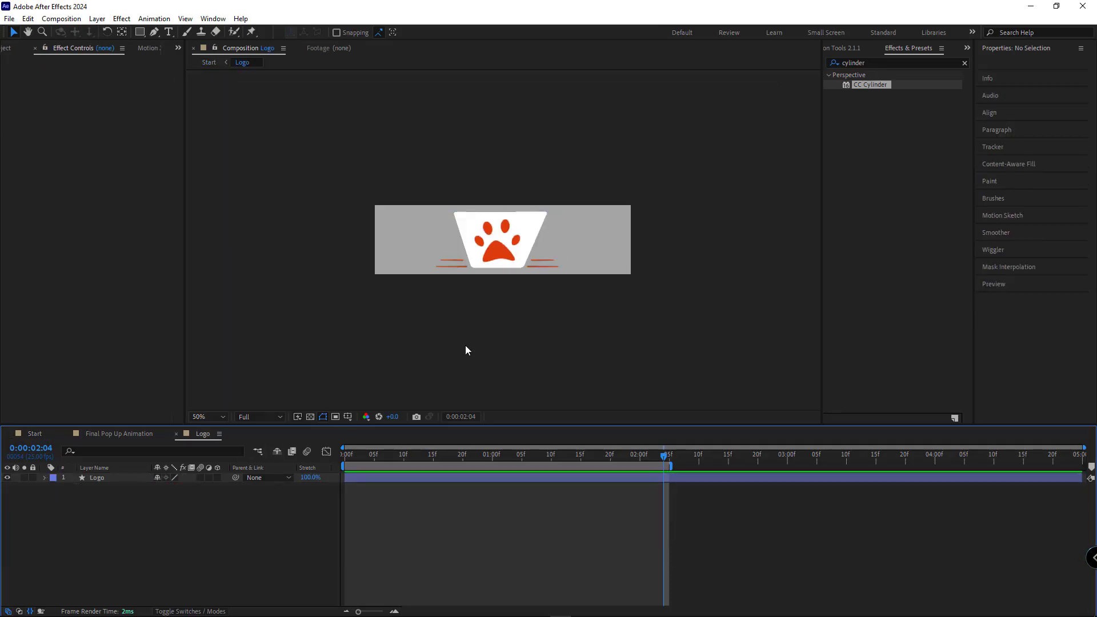
key("ctrl+k")
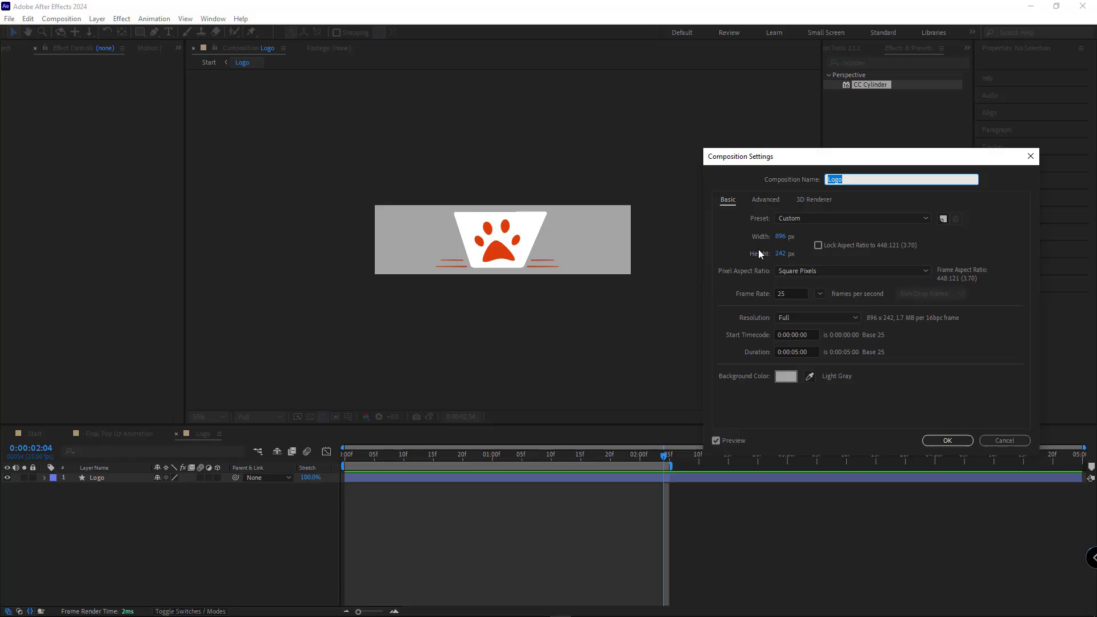
left_click(780, 237)
type("7")
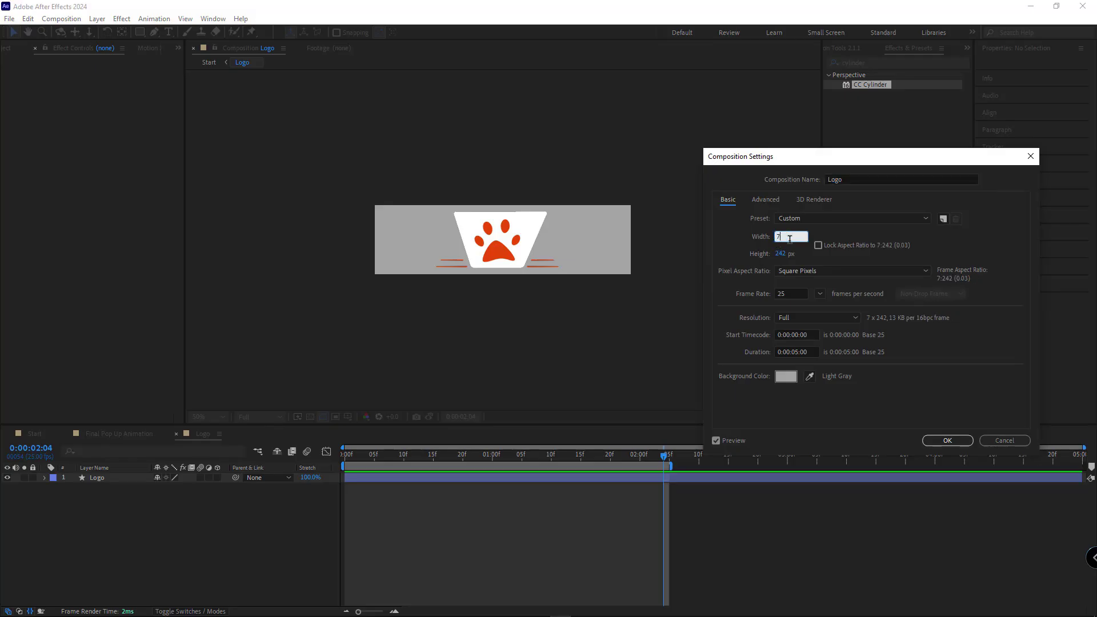
type("20")
left_click(948, 441)
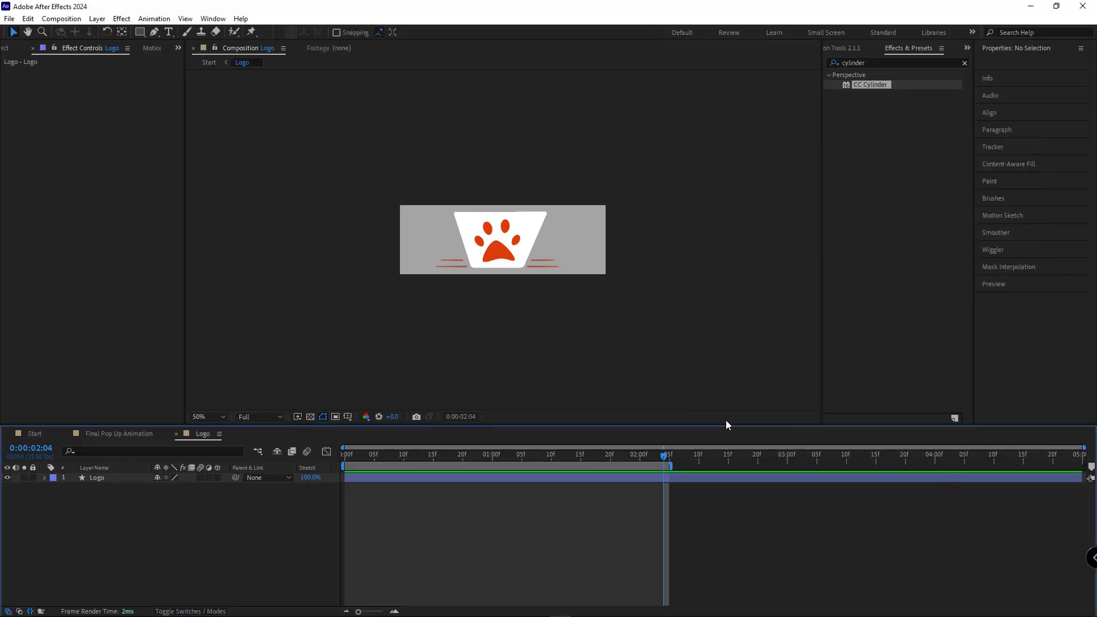
In the Start composition, nudge the Logo layer to about 1030, 576 so it lines up with the can's edges.
left_click(43, 438)
key("period")
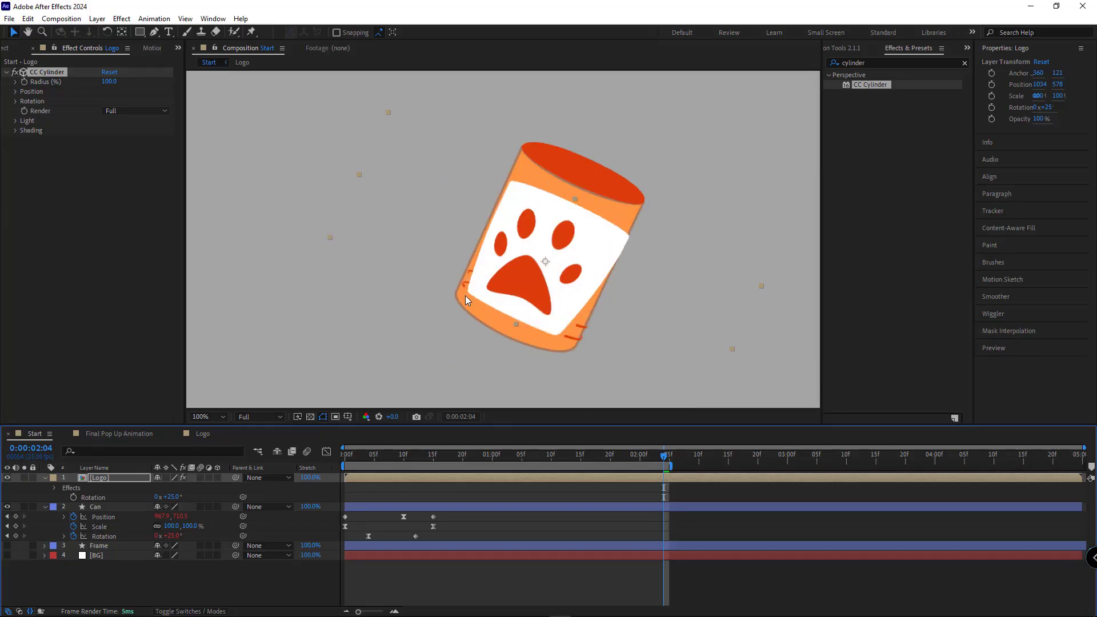
left_click_drag(545, 271, 543, 270)
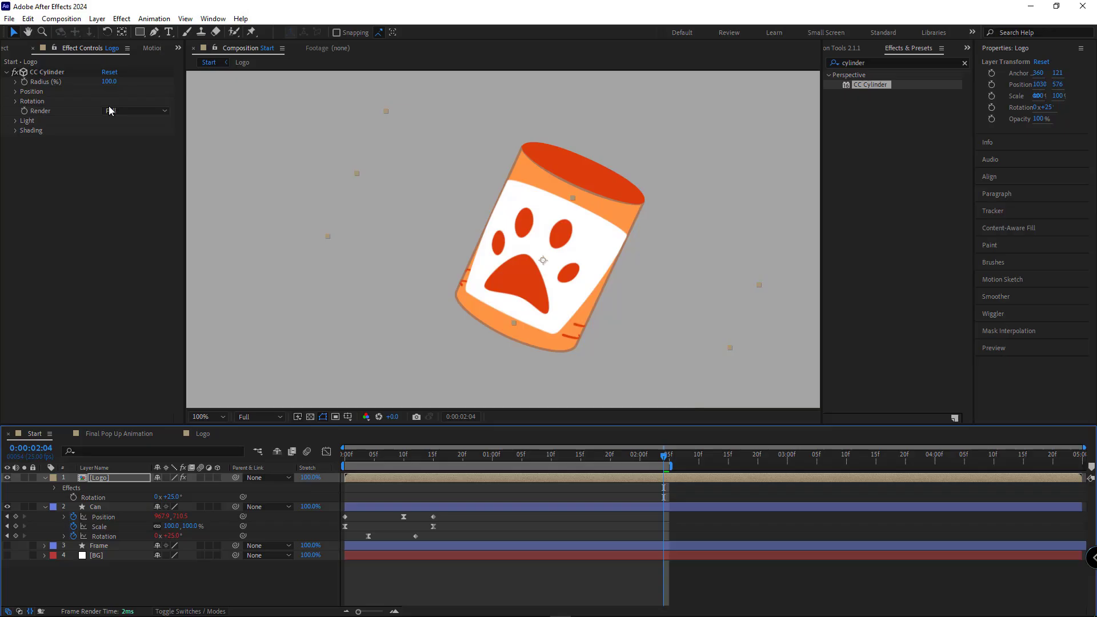
Turn the CC Cylinder's Rotation Y to about -117° and set its Render option to Outside.
left_click(15, 101)
left_click_drag(116, 143, 64, 155)
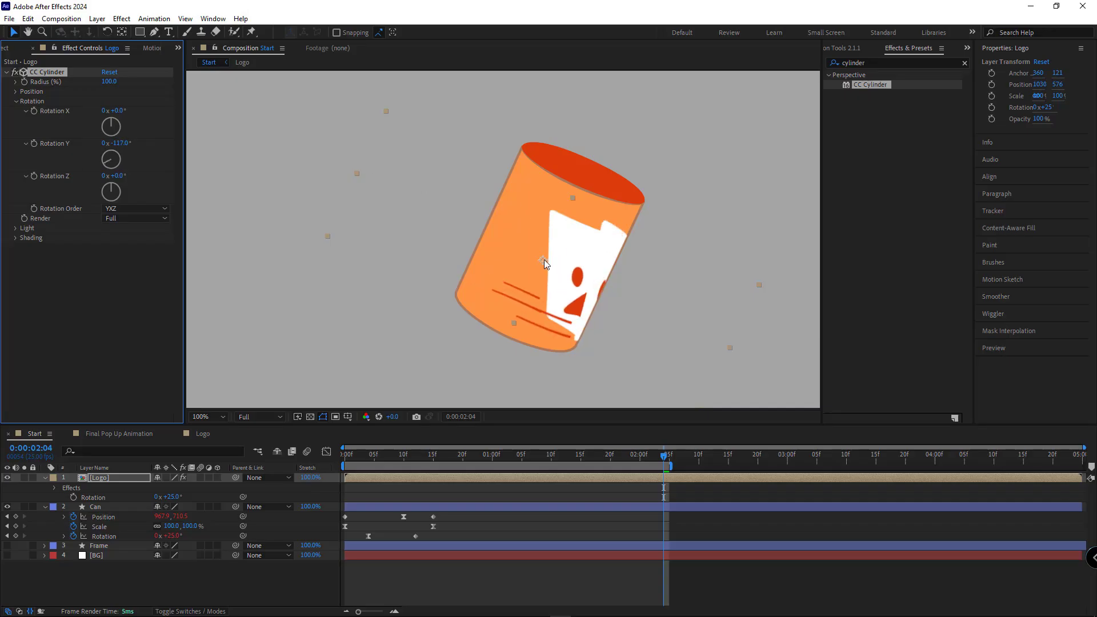
left_click(142, 221)
left_click(133, 244)
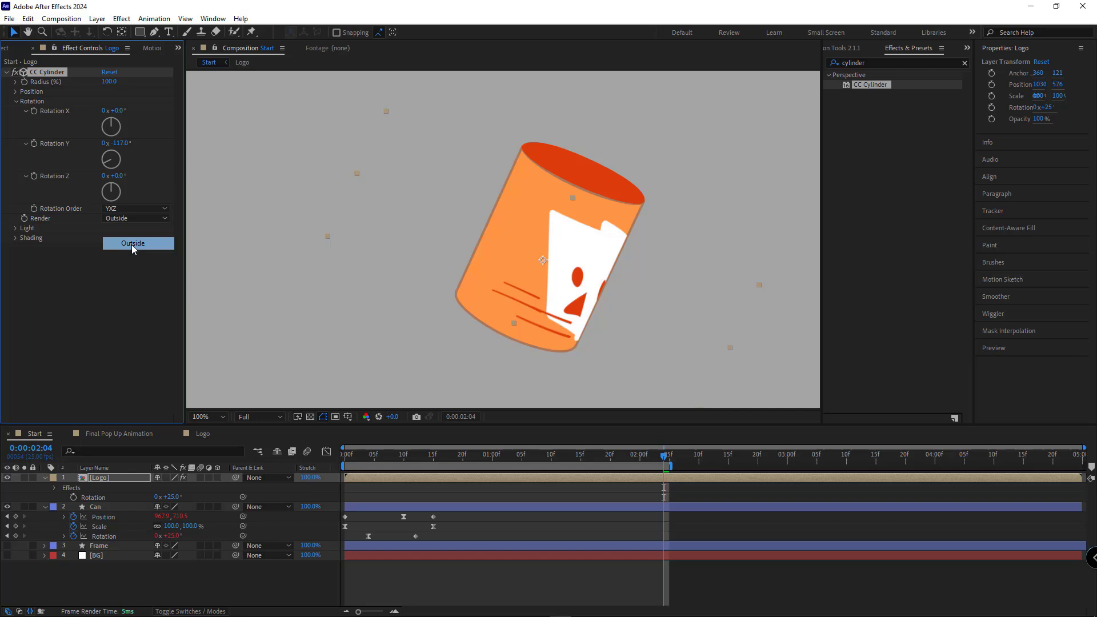
Set the CC Cylinder's Rotation Y to 0° and inspect the logo's edges on the can.
type("0")
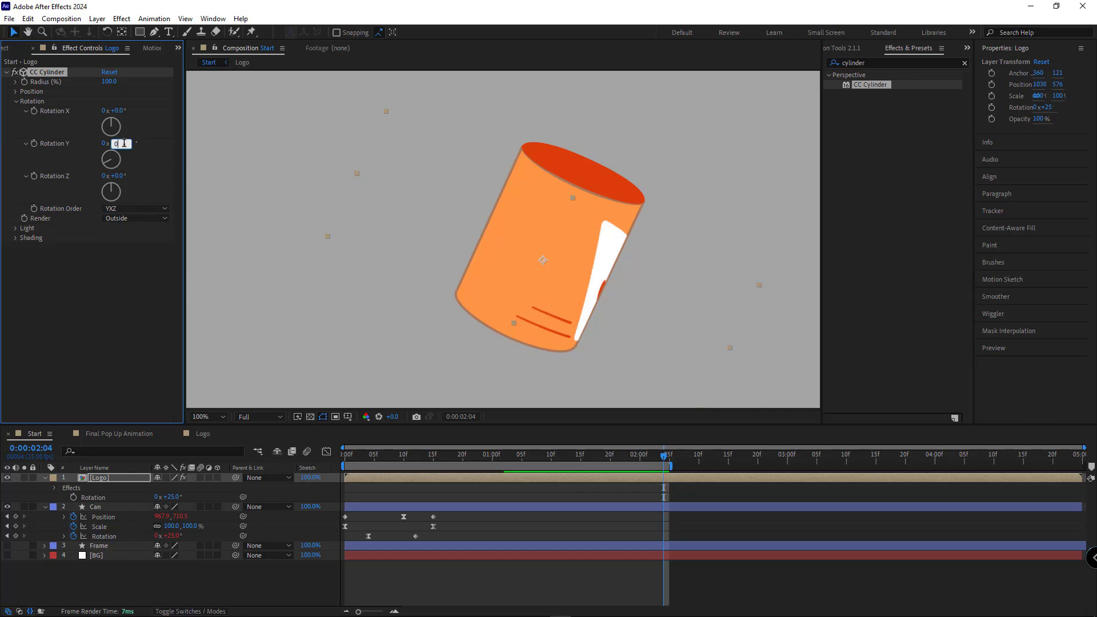
key("Return")
scroll(467, 312, "up", 2)
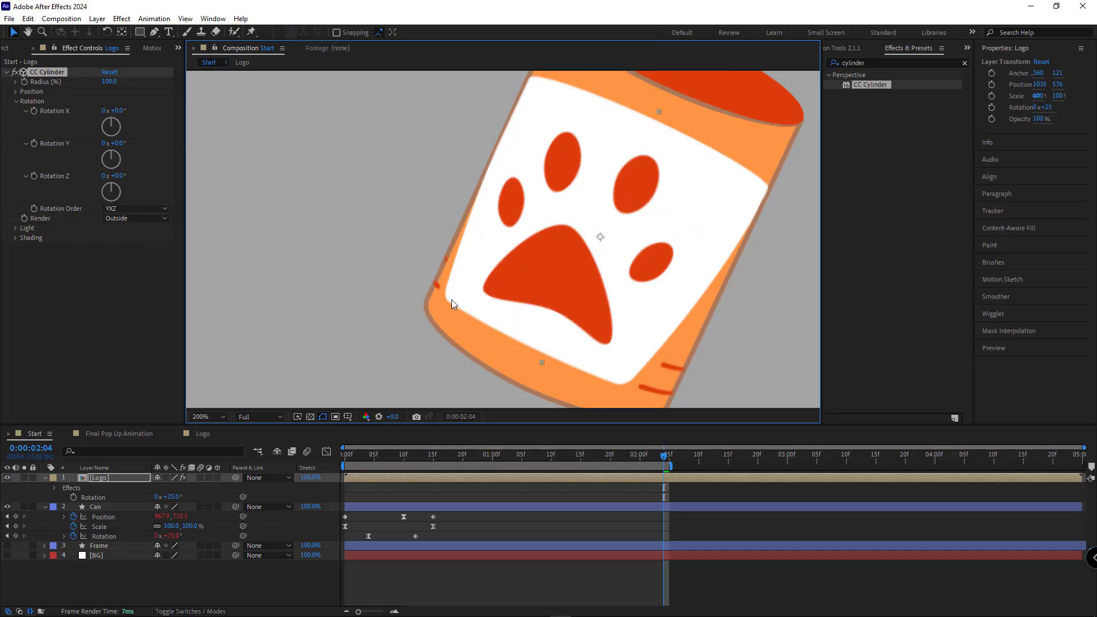
scroll(452, 301, "down", 2)
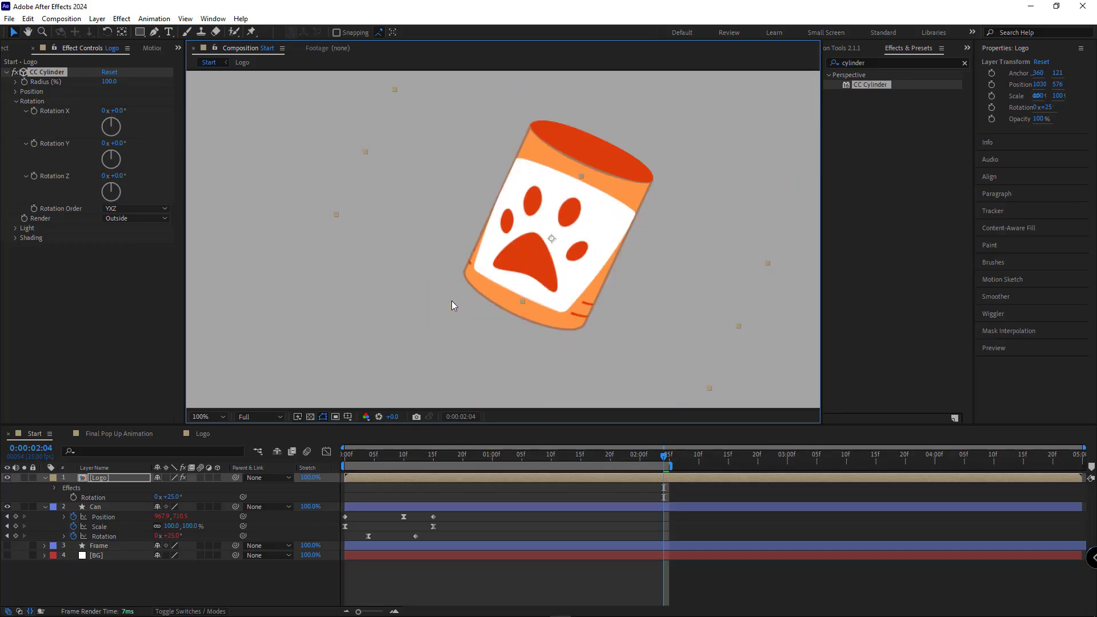
Duplicate the Can layer and use the duplicate as the Logo layer's track matte.
left_click(94, 503)
key("ctrl+d")
left_click(145, 479)
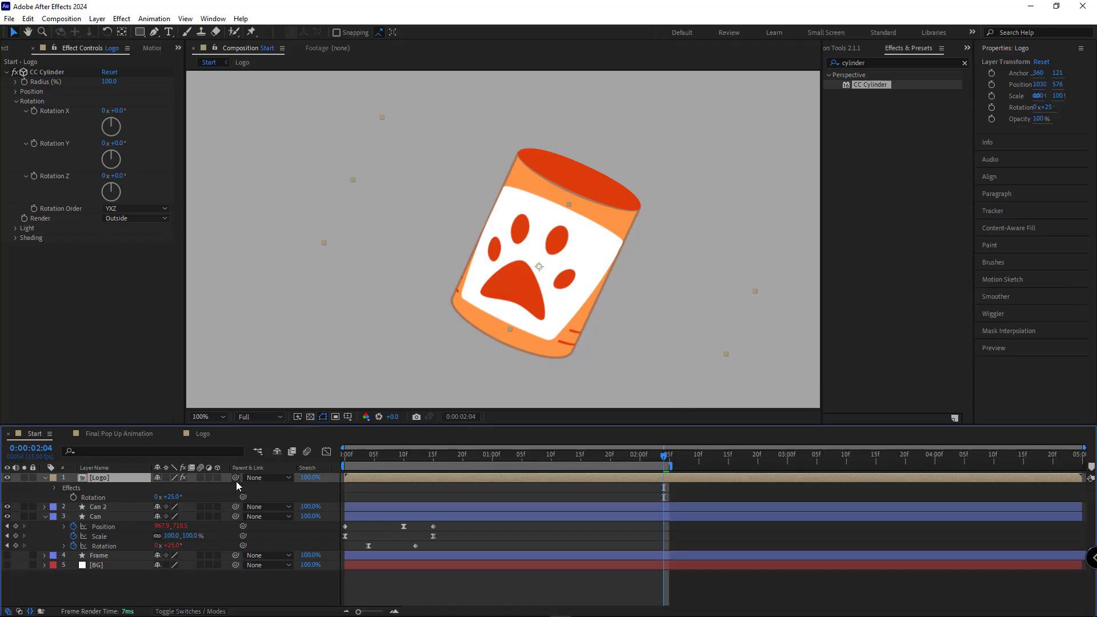
left_click(217, 606)
left_click_drag(196, 477, 93, 511)
scroll(469, 330, "up", 2)
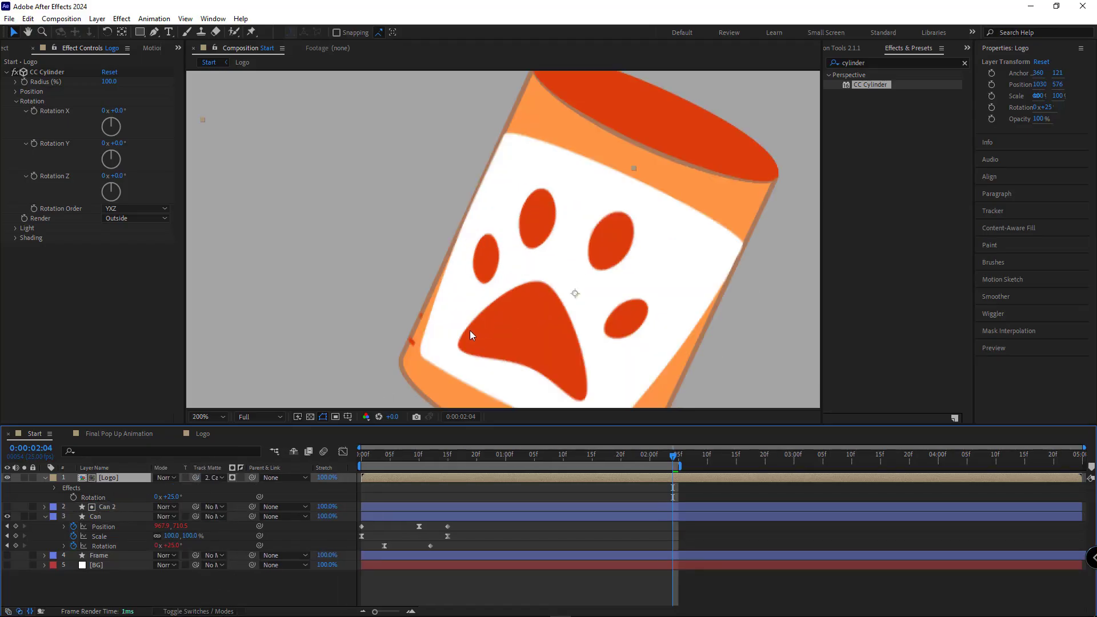
Delete the Inside and Stroke shapes from the Can 2 layer's contents, keeping only the Outside shape.
left_click(45, 507)
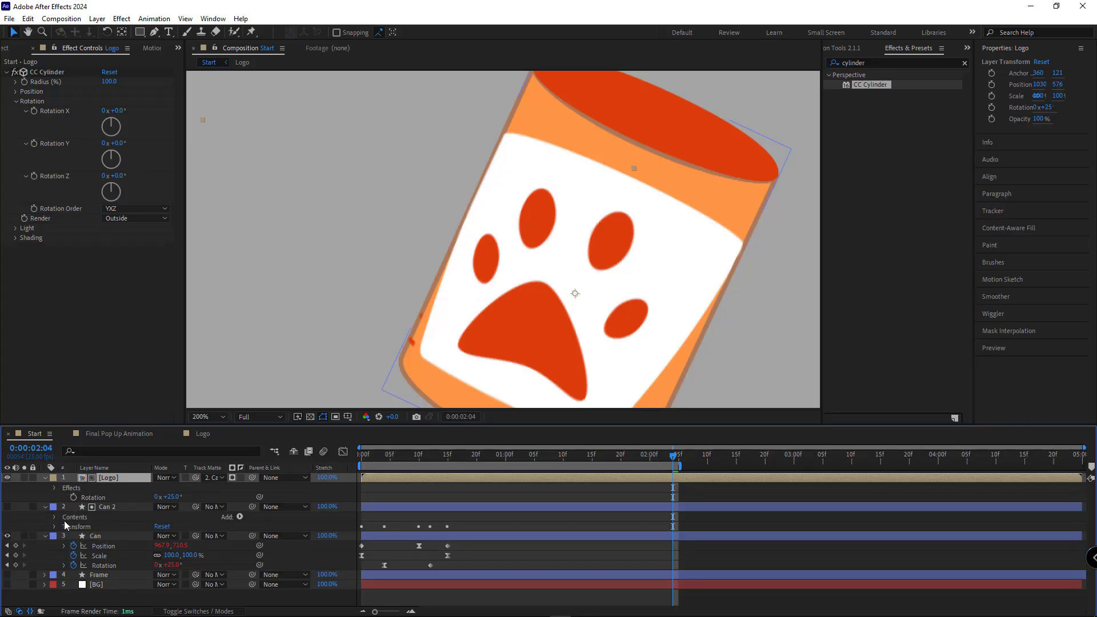
left_click(56, 518)
left_click(84, 527)
key("Delete")
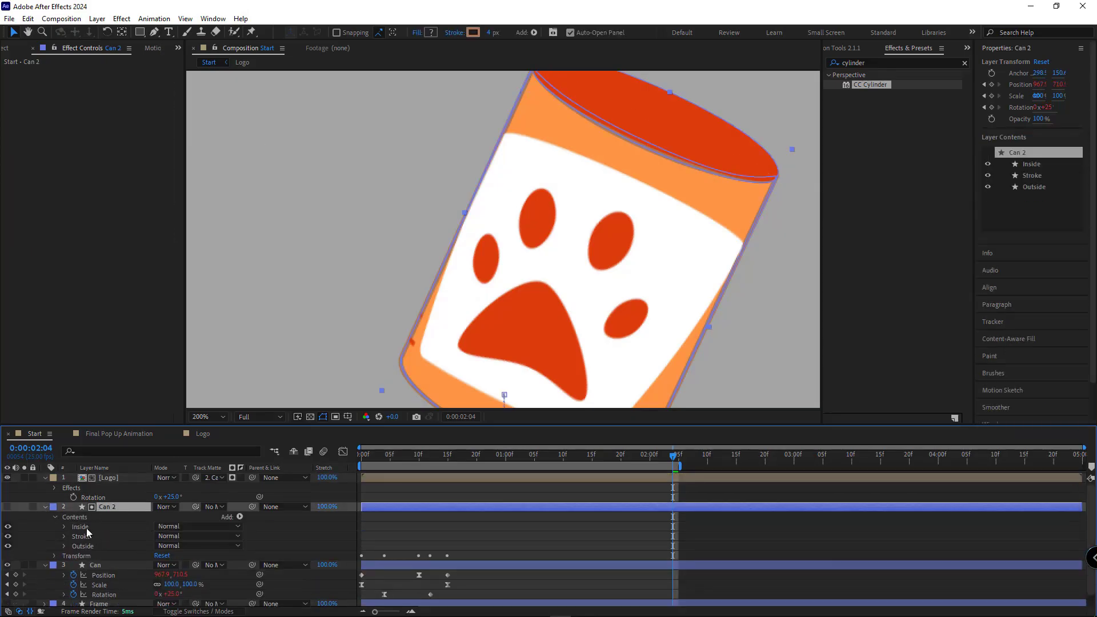
left_click(91, 527)
key("Delete")
left_click(98, 527)
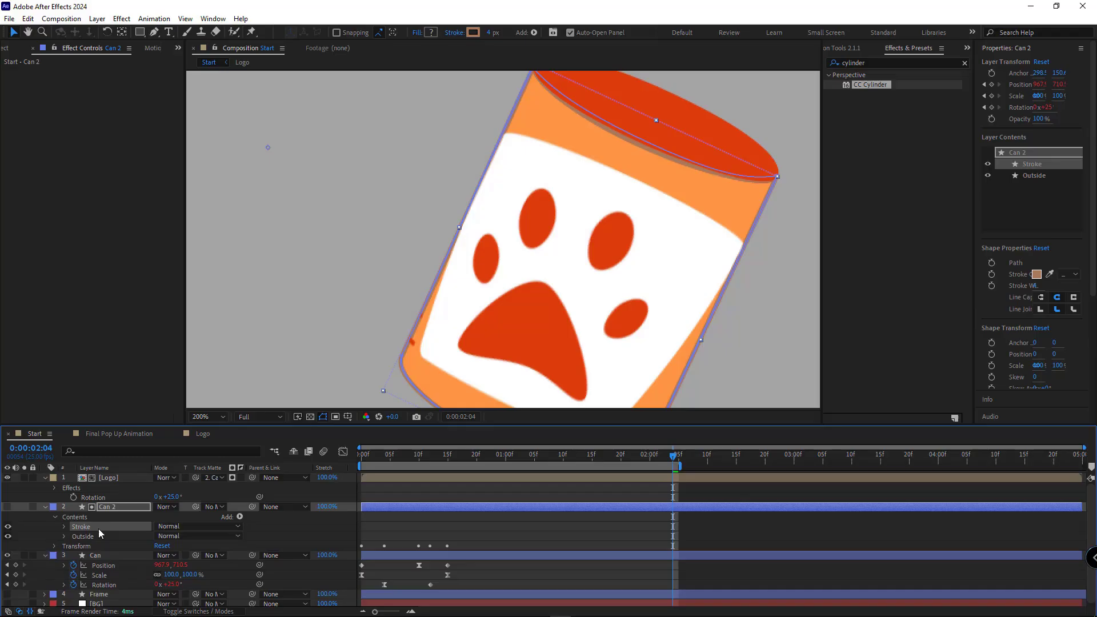
key("Delete")
left_click(91, 527)
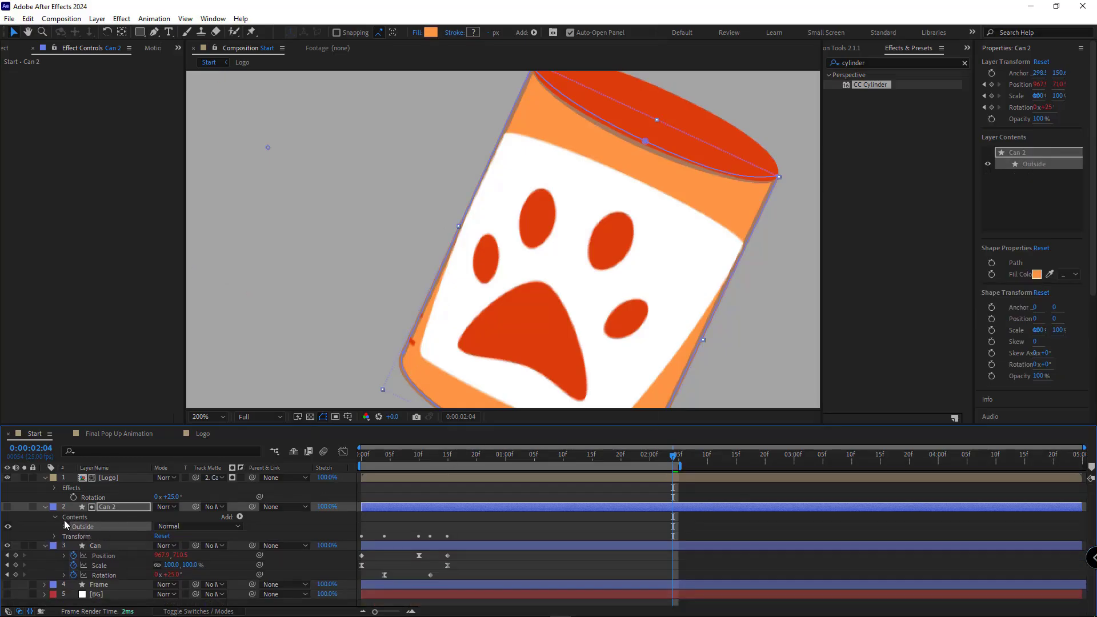
Remove the Scale animation from Can 2, unlink its proportions and narrow it horizontally to 98% inside the can's outline.
key("s")
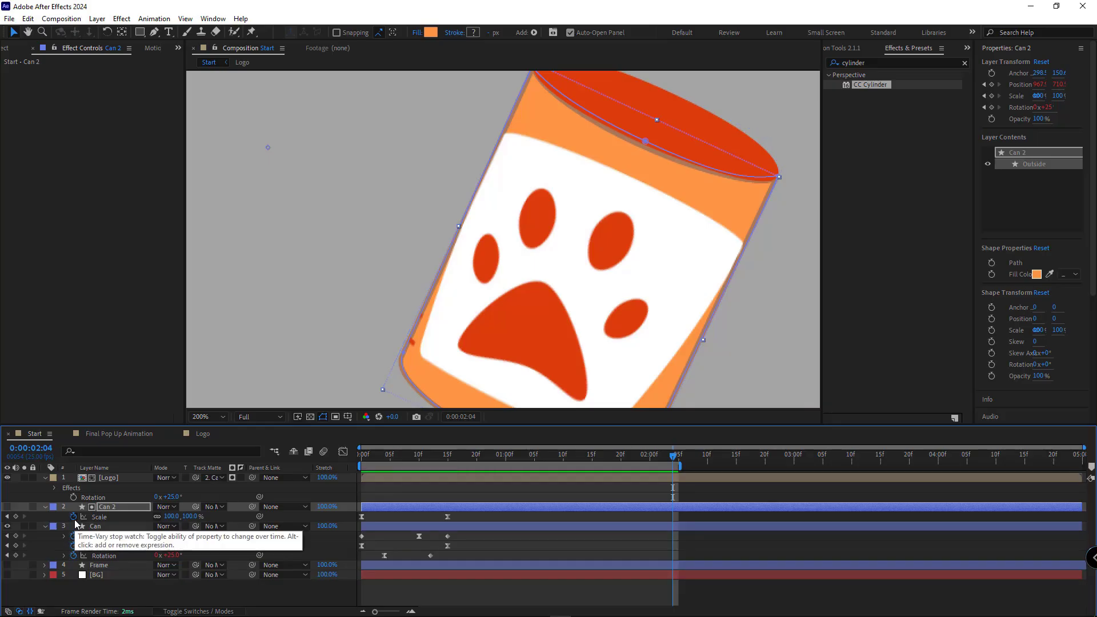
left_click(157, 517)
left_click_drag(171, 517, 160, 517)
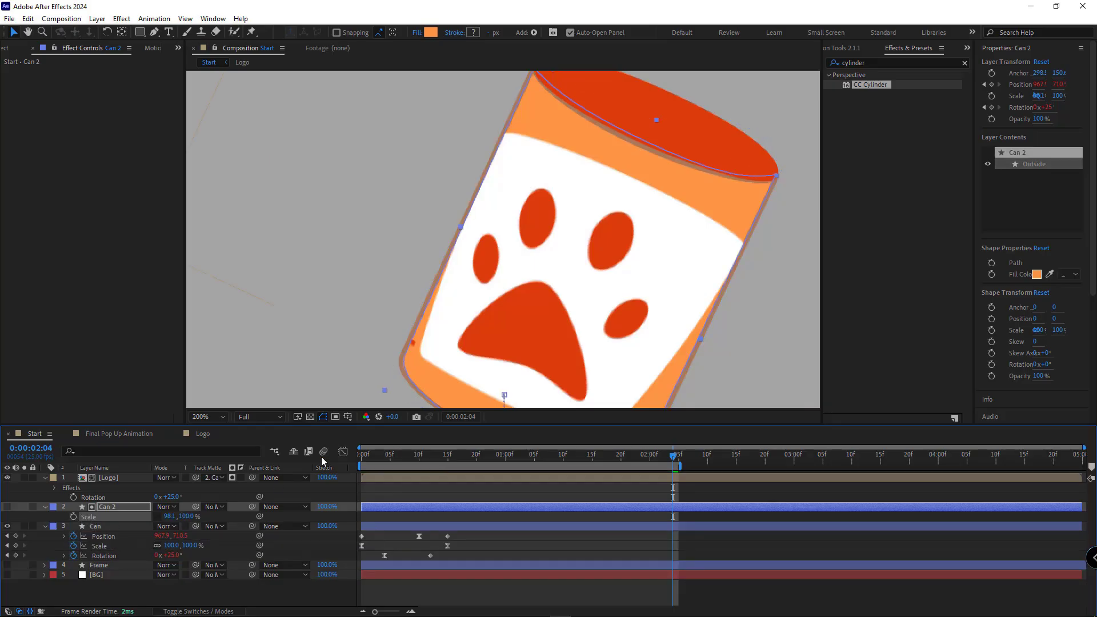
scroll(410, 353, "up", 1)
left_click_drag(374, 398, 454, 272)
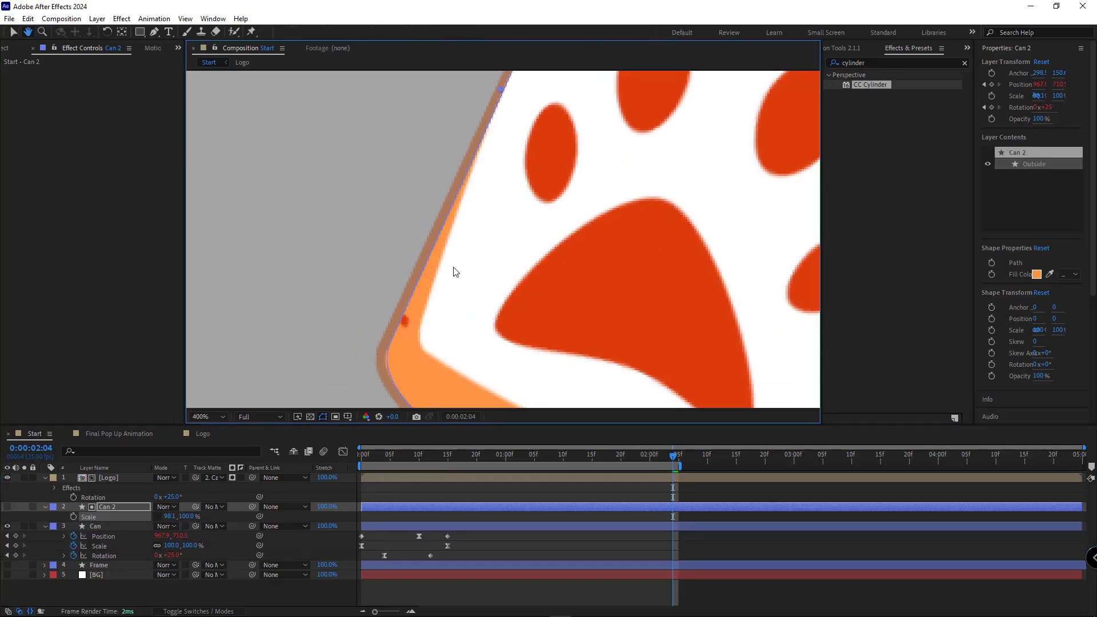
left_click_drag(169, 516, 171, 517)
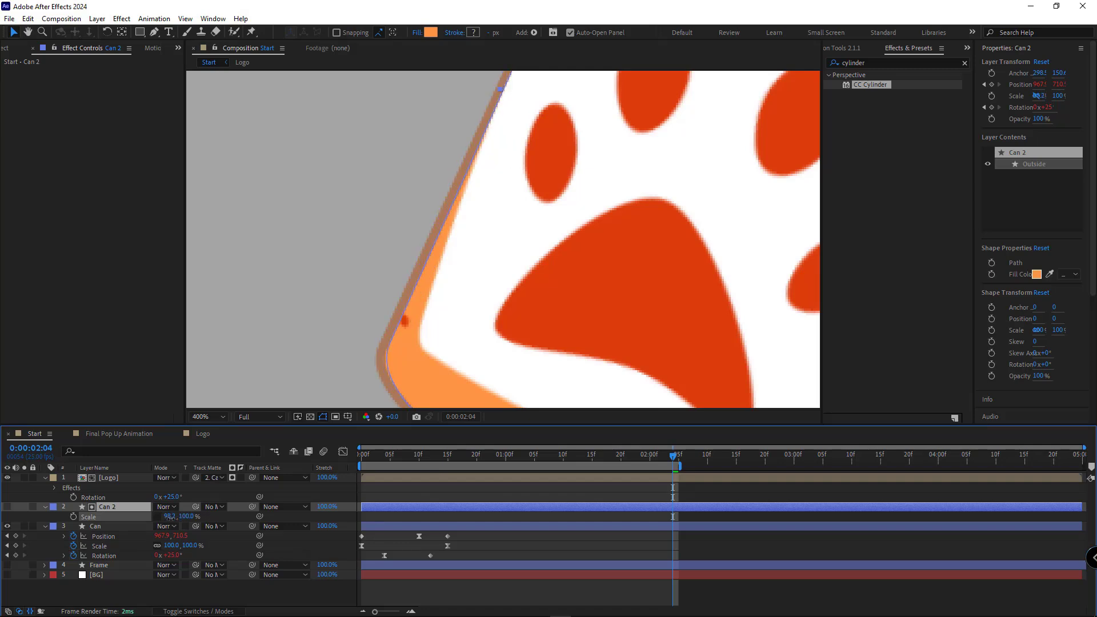
scroll(509, 290, "down", 4)
scroll(530, 293, "up", 2)
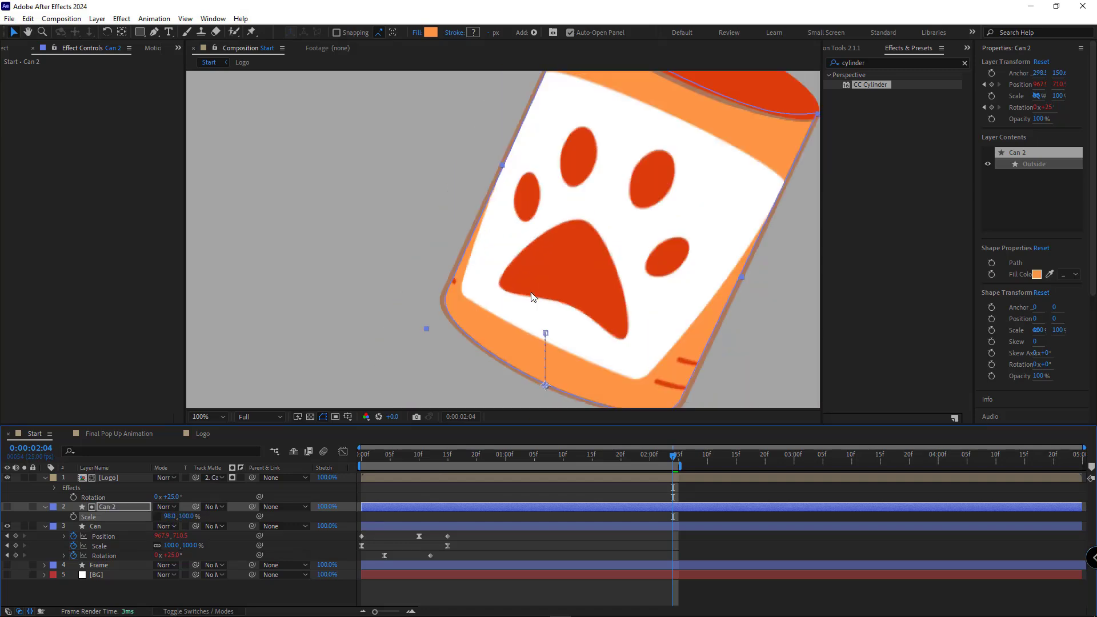
scroll(530, 293, "down", 2)
Collapse the Can 2 and Logo properties, parent Logo to Can 2, and parent Can 2 to Can.
left_click(45, 507)
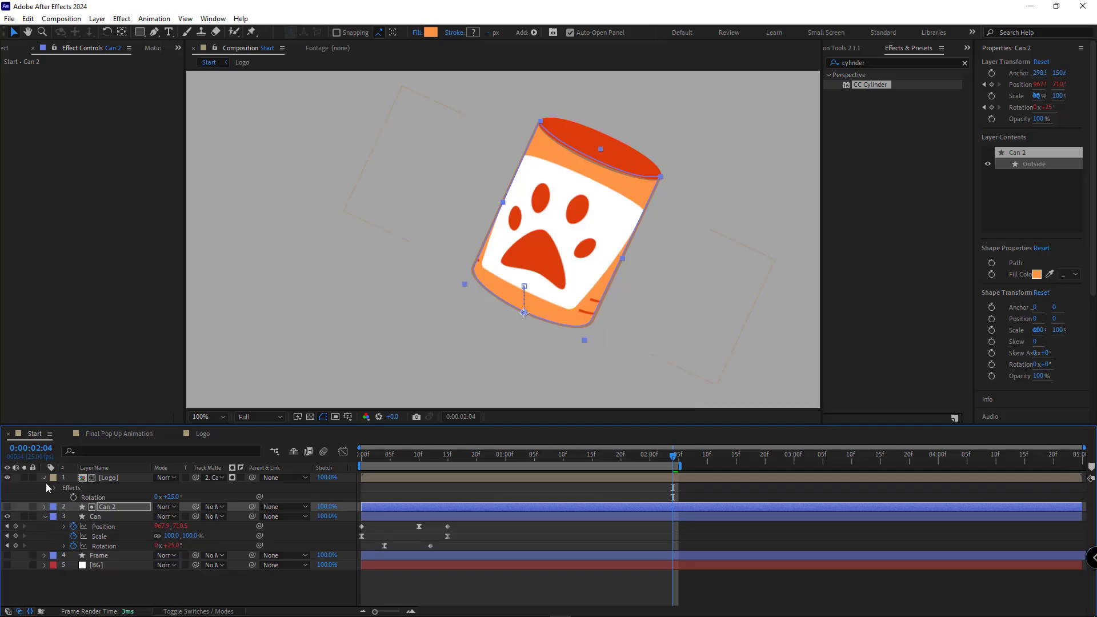
left_click(46, 478)
left_click(114, 478)
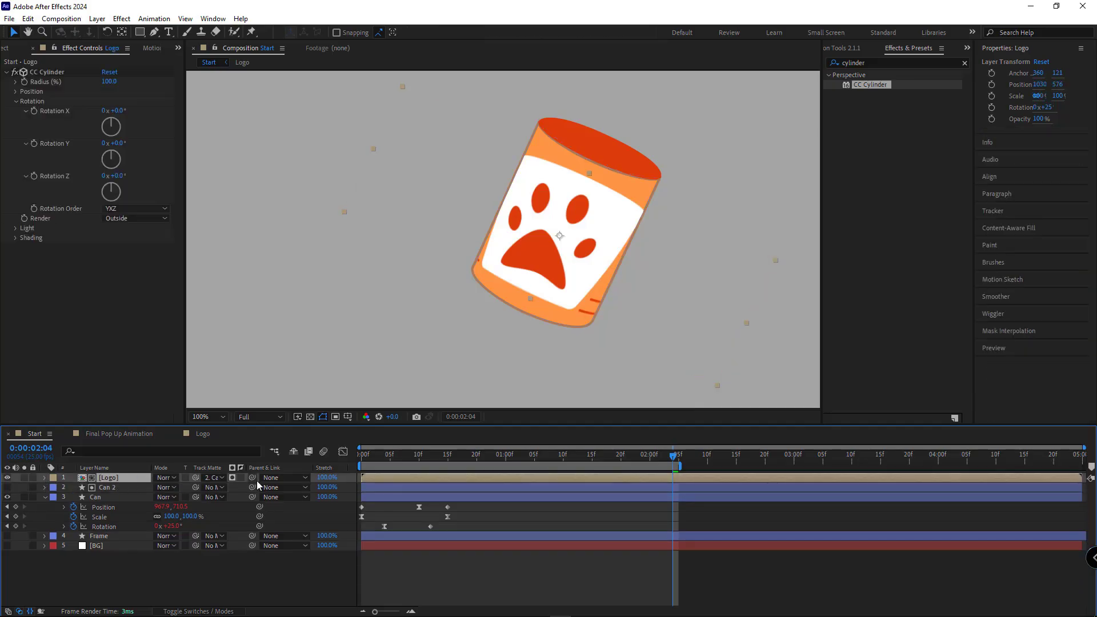
left_click_drag(252, 478, 115, 490)
left_click(115, 489)
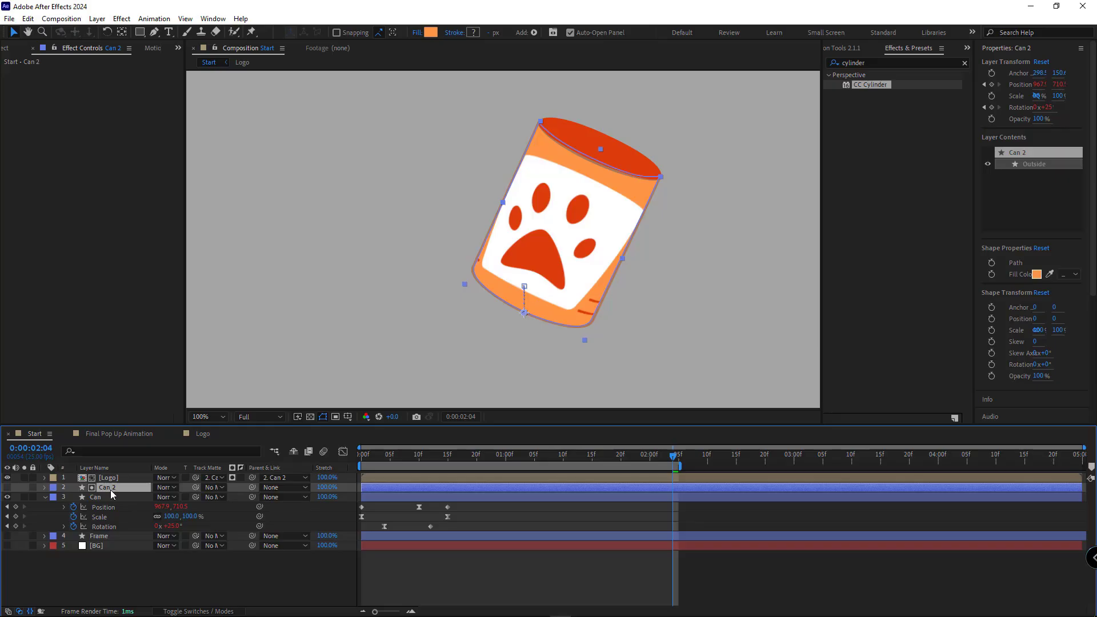
left_click_drag(252, 488, 114, 497)
Set the Logo's CC Cylinder Rotation X to about 15.9° and move the logo up the can to about 301, -18.
left_click(115, 482)
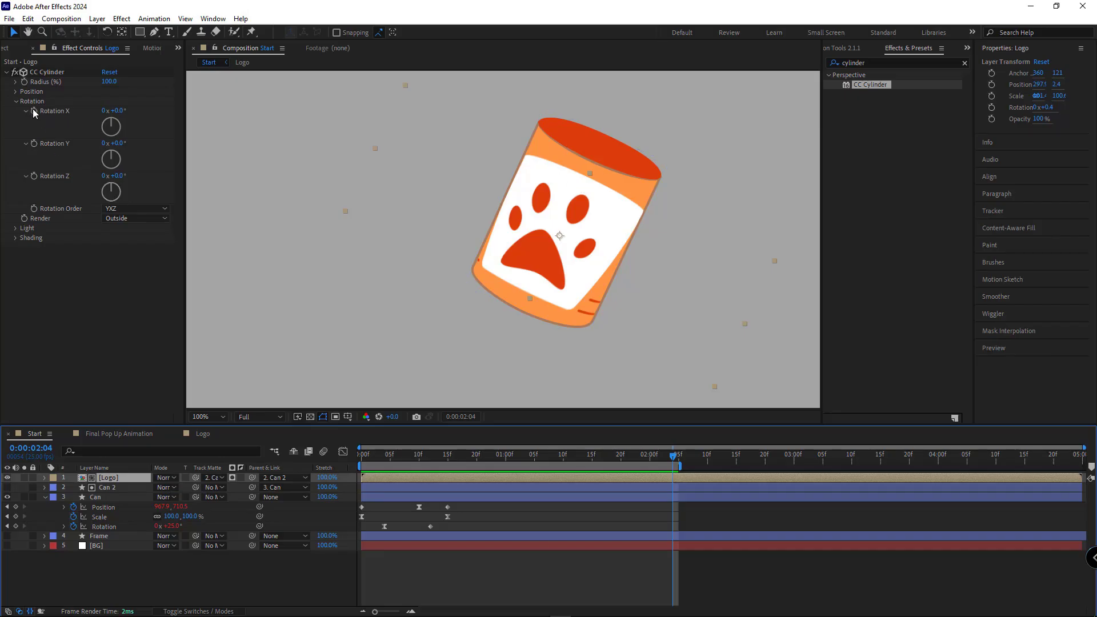
left_click_drag(135, 113, 229, 128)
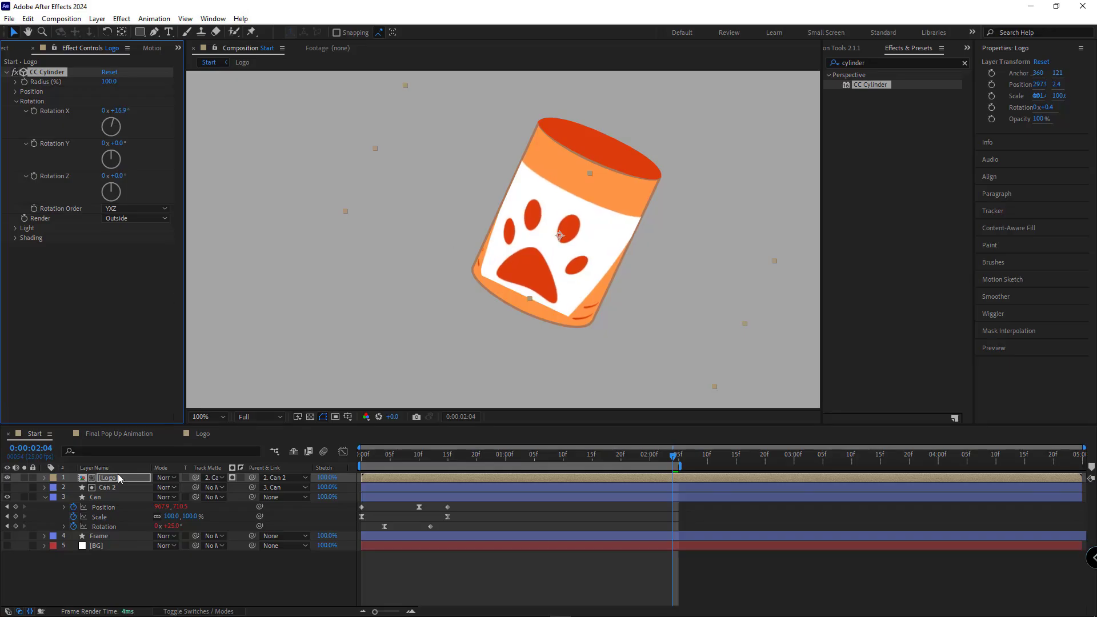
left_click_drag(560, 238, 566, 228)
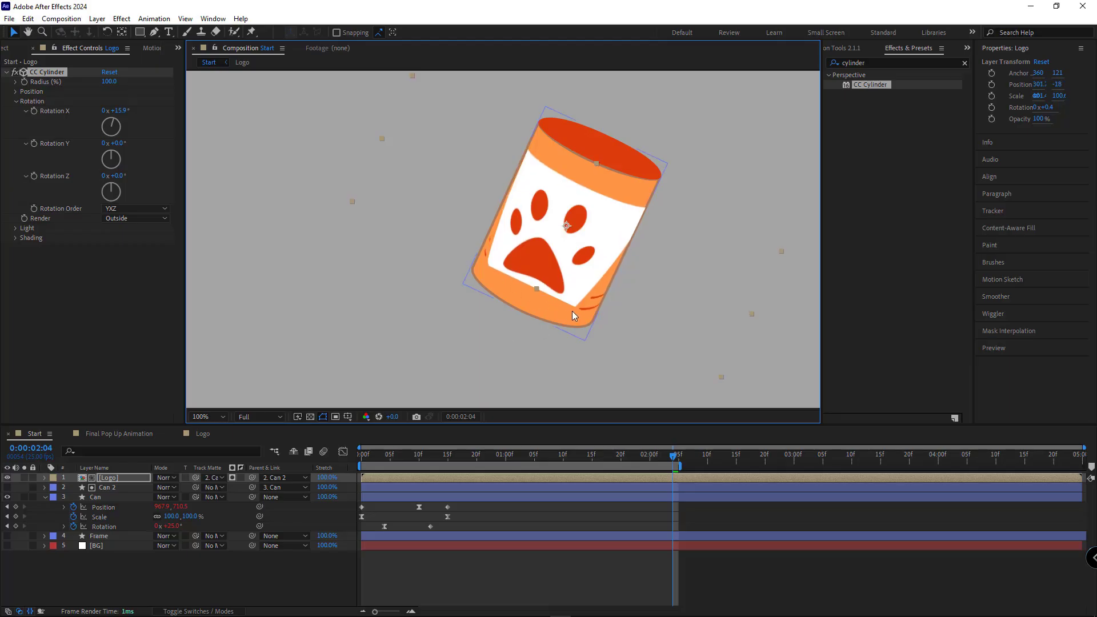
Add Grow Bounds above CC Cylinder on the Logo layer with Pixels at 27, and turn the cylinder's Rotation Y to 160°.
left_click(885, 64)
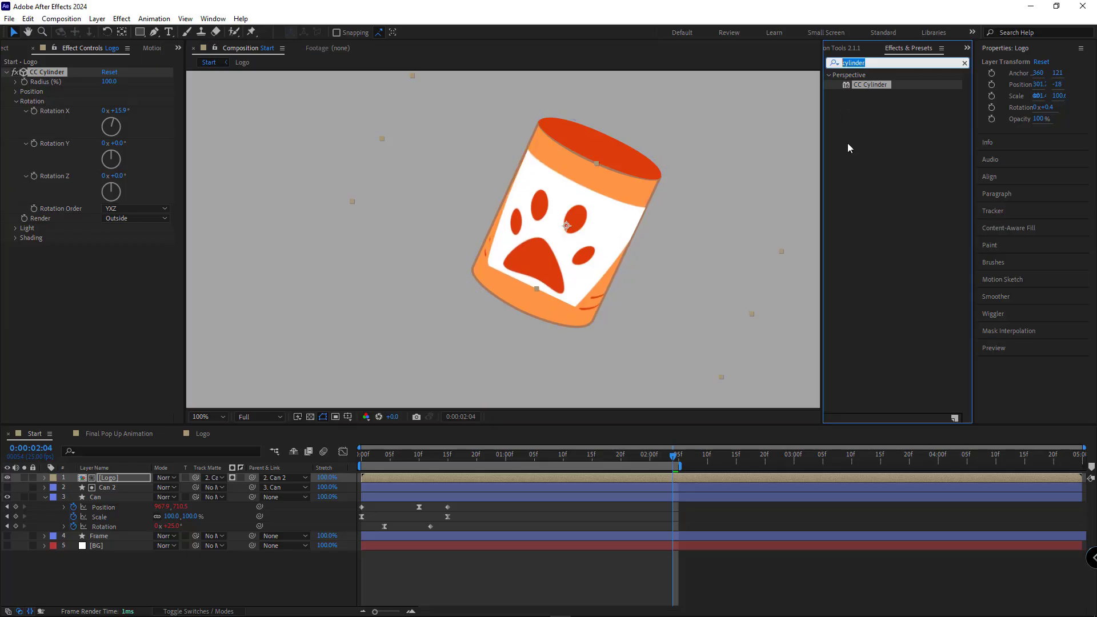
type("bound")
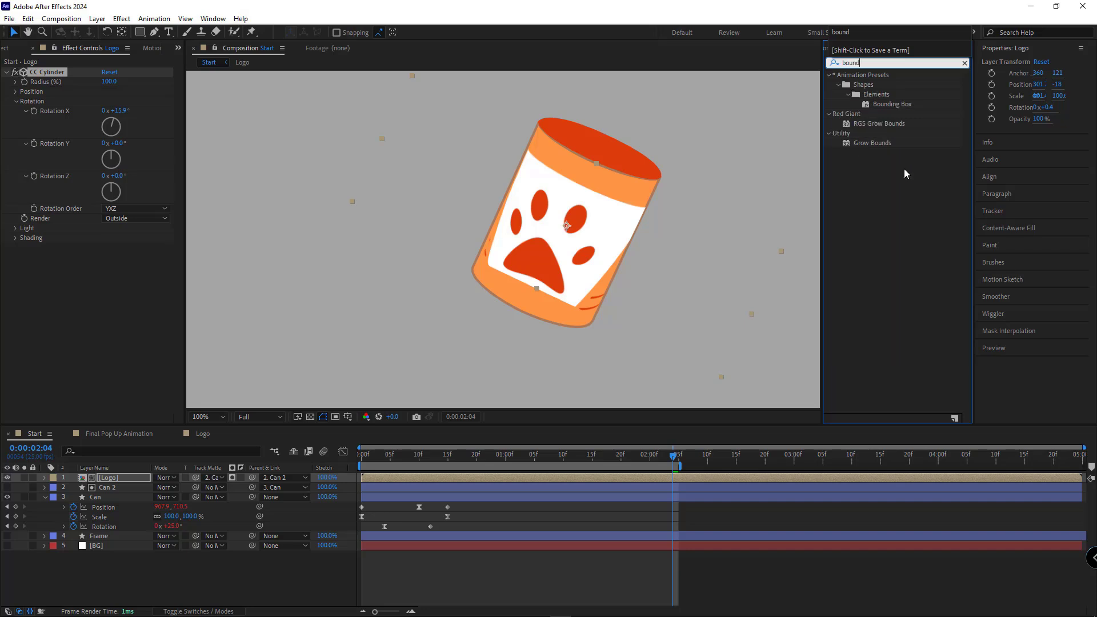
left_click_drag(872, 143, 74, 78)
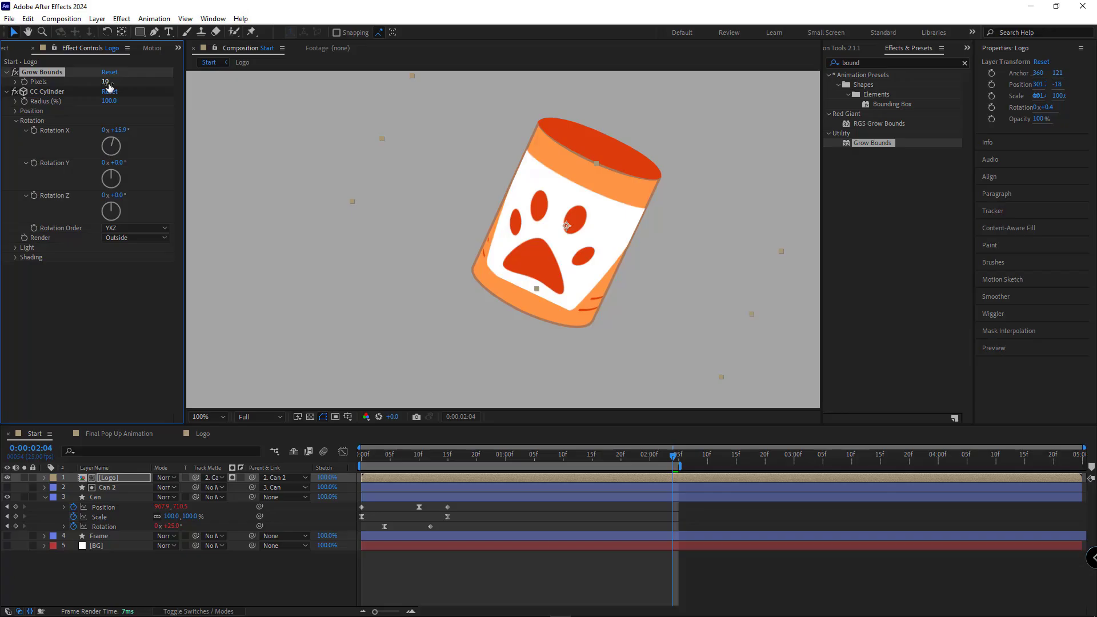
left_click_drag(109, 87, 115, 89)
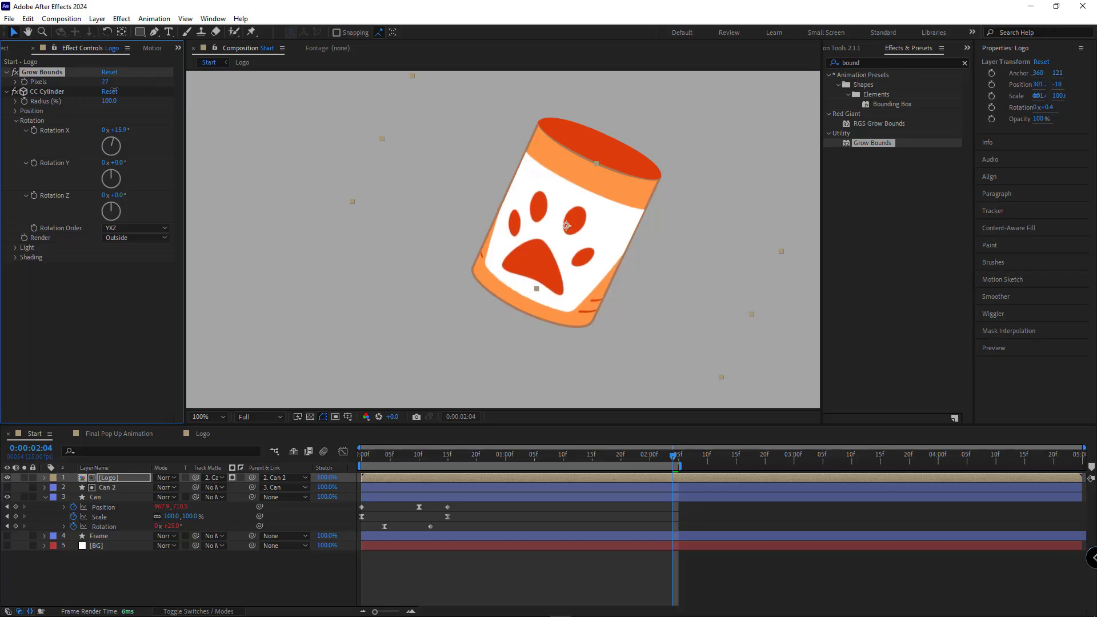
left_click_drag(120, 163, 119, 166)
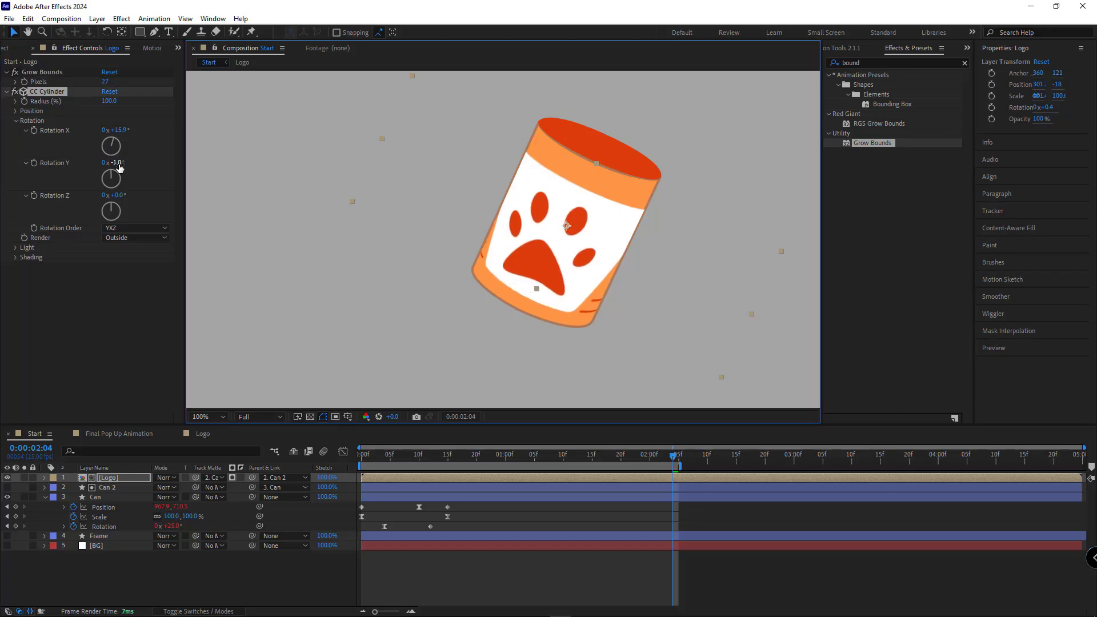
left_click_drag(123, 163, 259, 229)
Remove the Position and Rotation keyframes from Can 2, keep it parented to Can, and preview the animation.
left_click(109, 488)
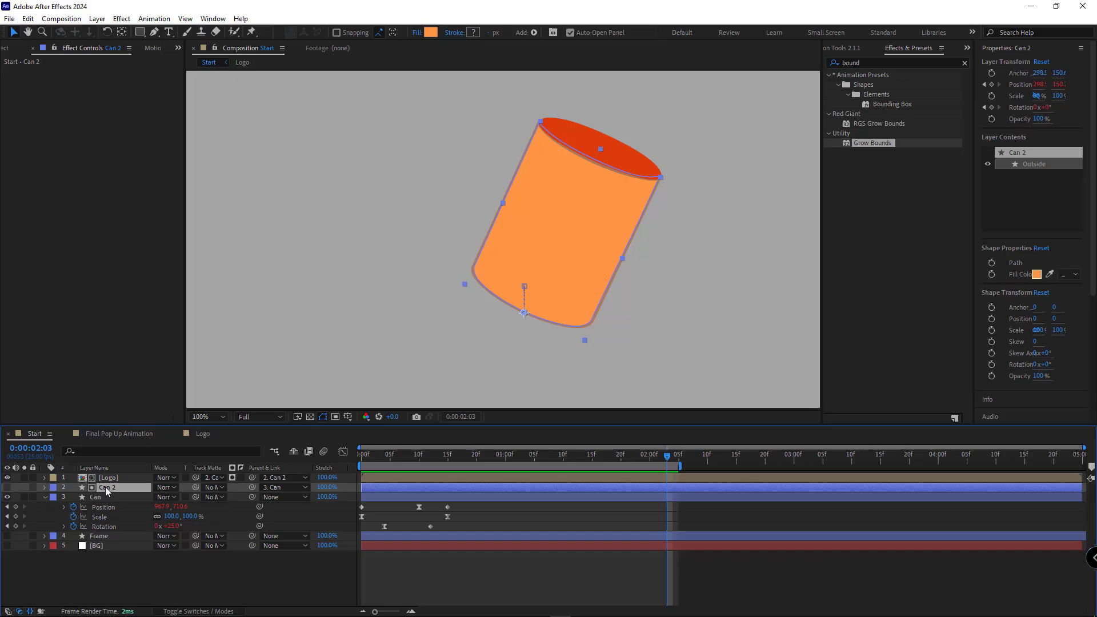
key("u")
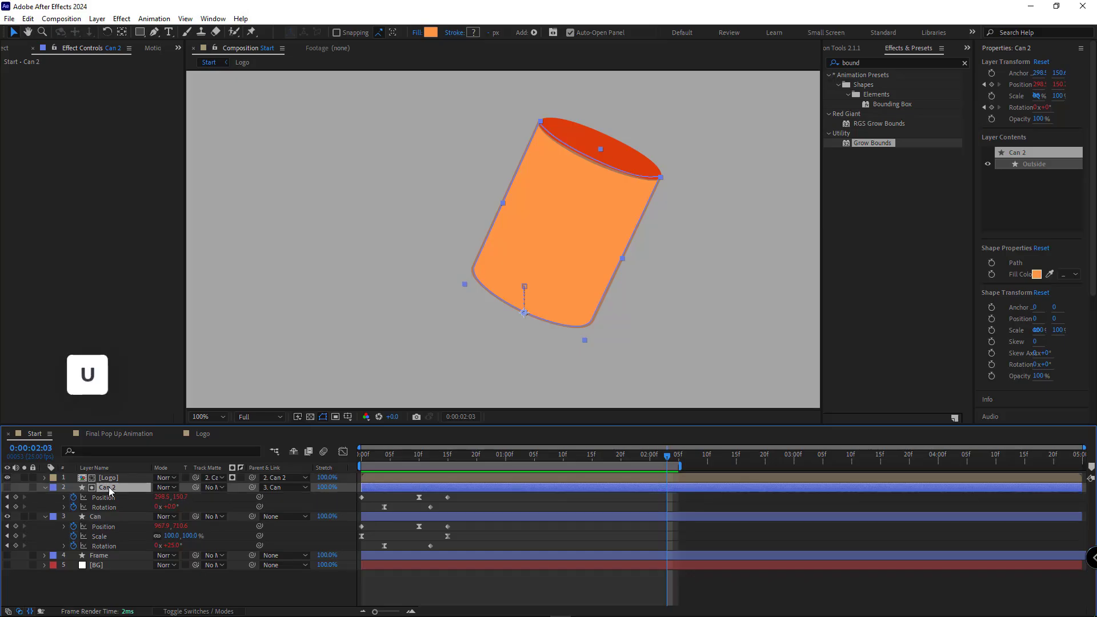
left_click(73, 497)
left_click(73, 507)
left_click(73, 497, "alt")
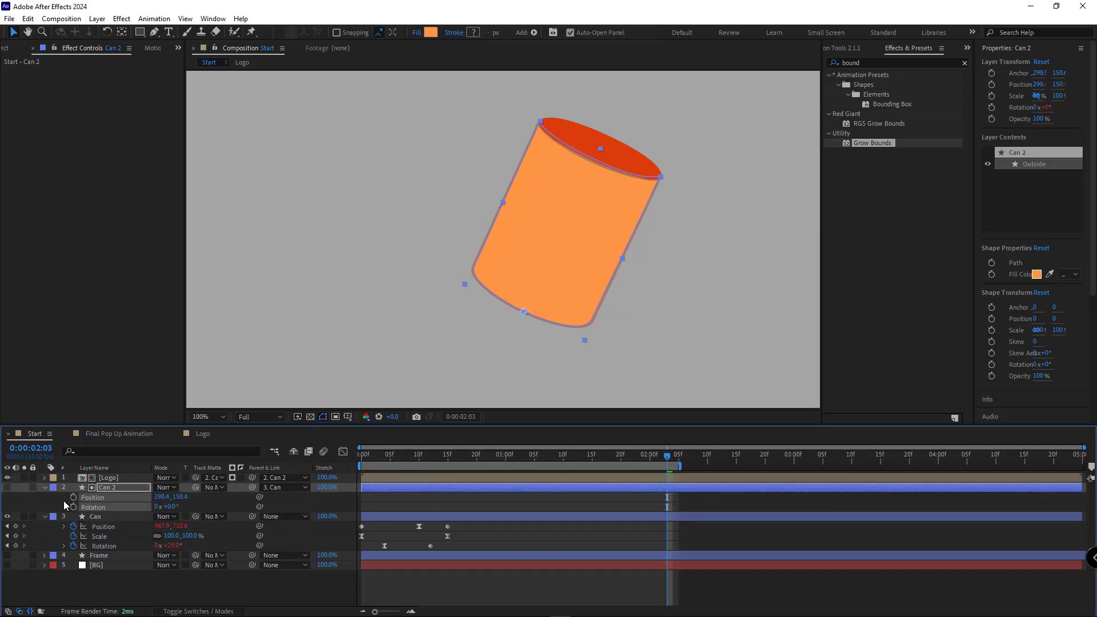
left_click(46, 489)
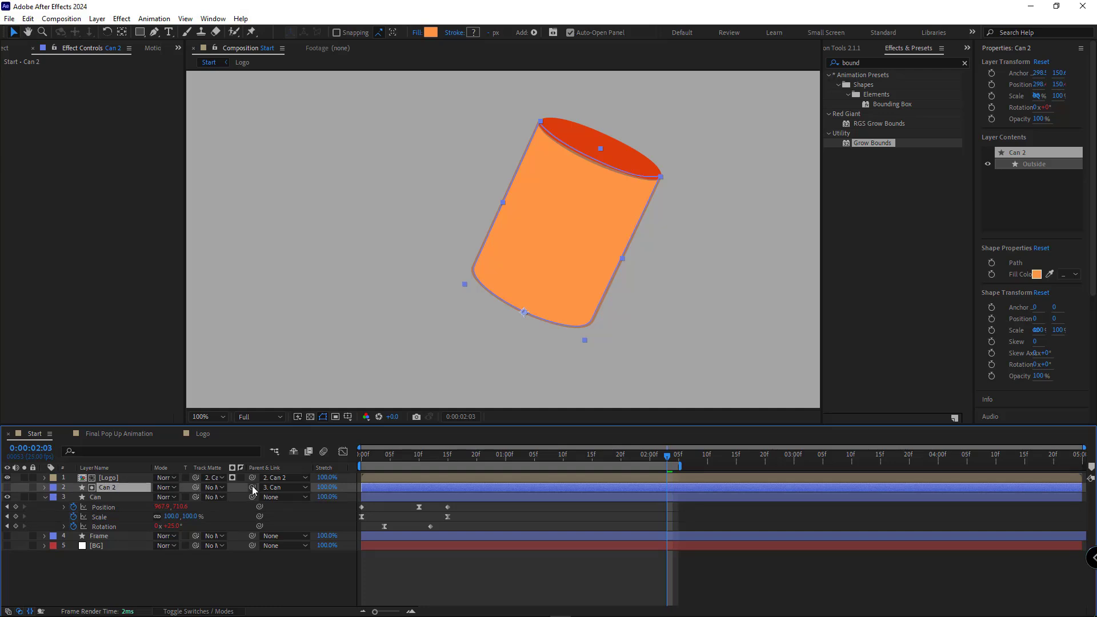
left_click_drag(252, 487, 106, 501)
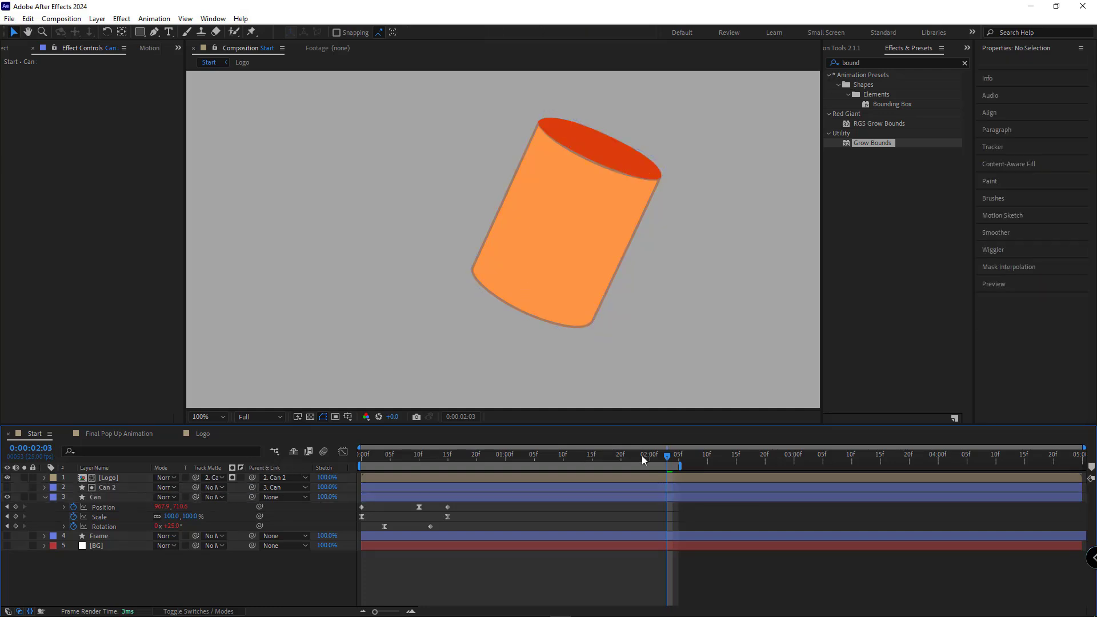
key("space")
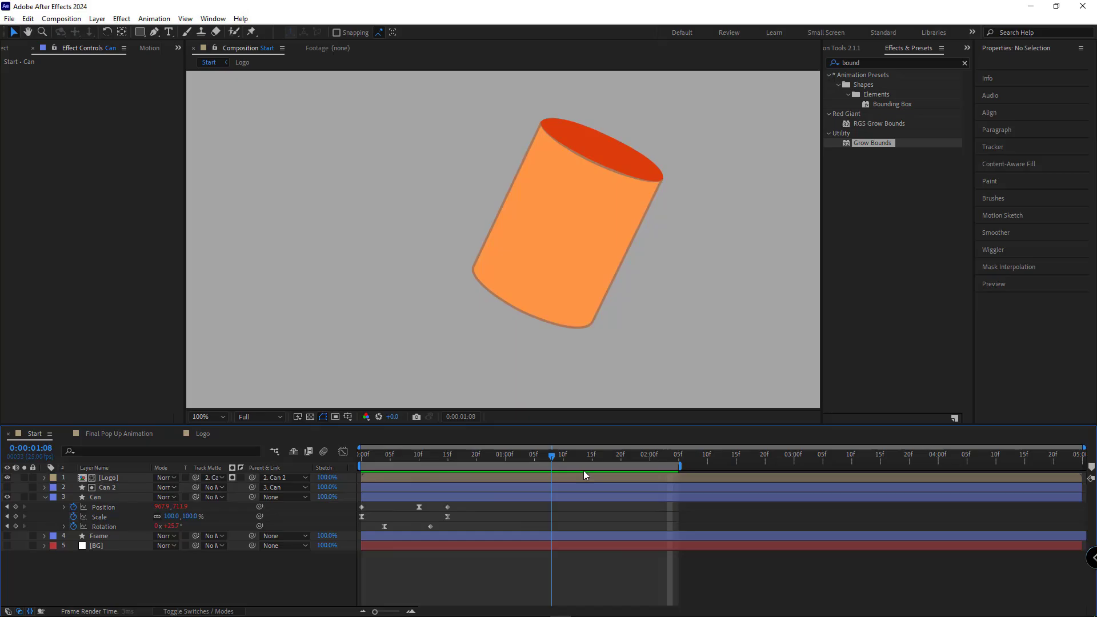
Keyframe the Logo's CC Cylinder Rotation Y from 160° at 0:00 to 21° at 0:15, and set its Radius to 94.4%.
left_click(597, 479)
left_click_drag(591, 460, 675, 467)
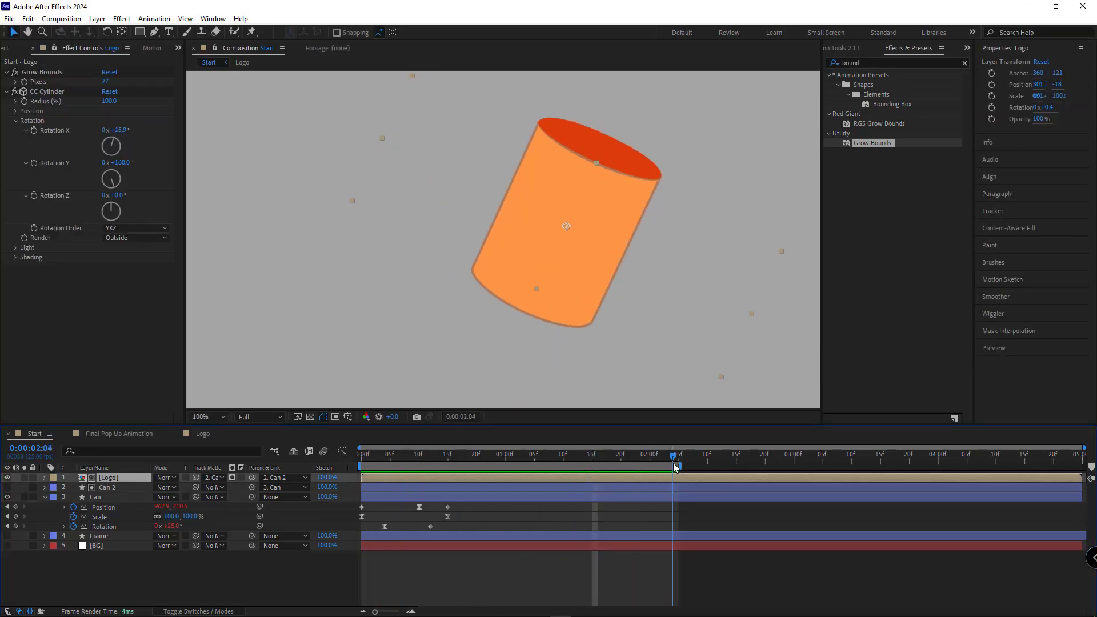
left_click(35, 163)
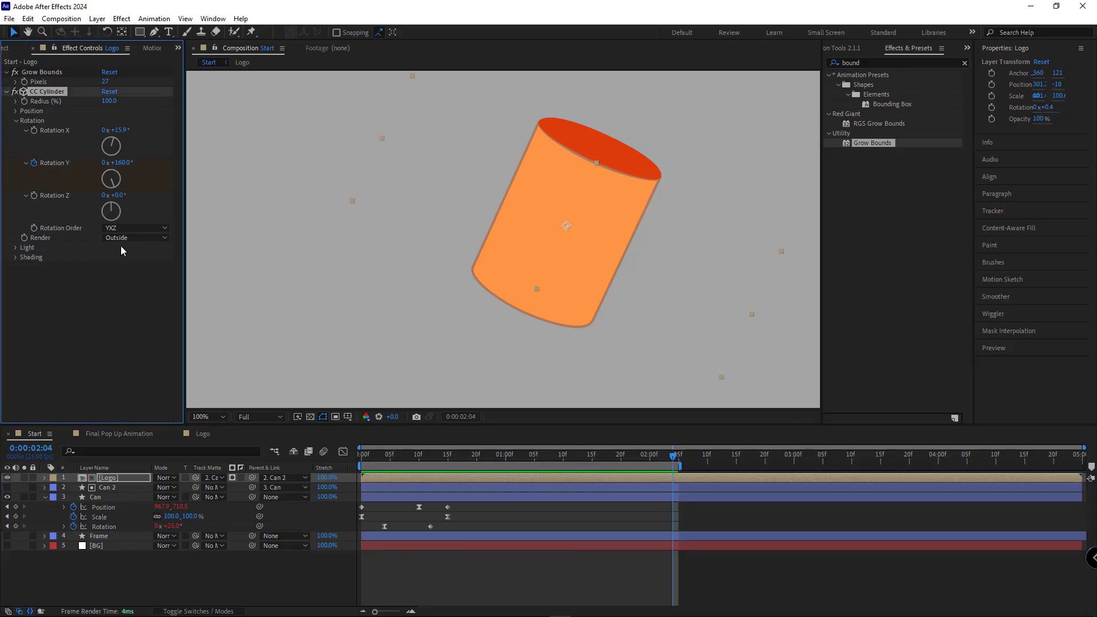
key("u")
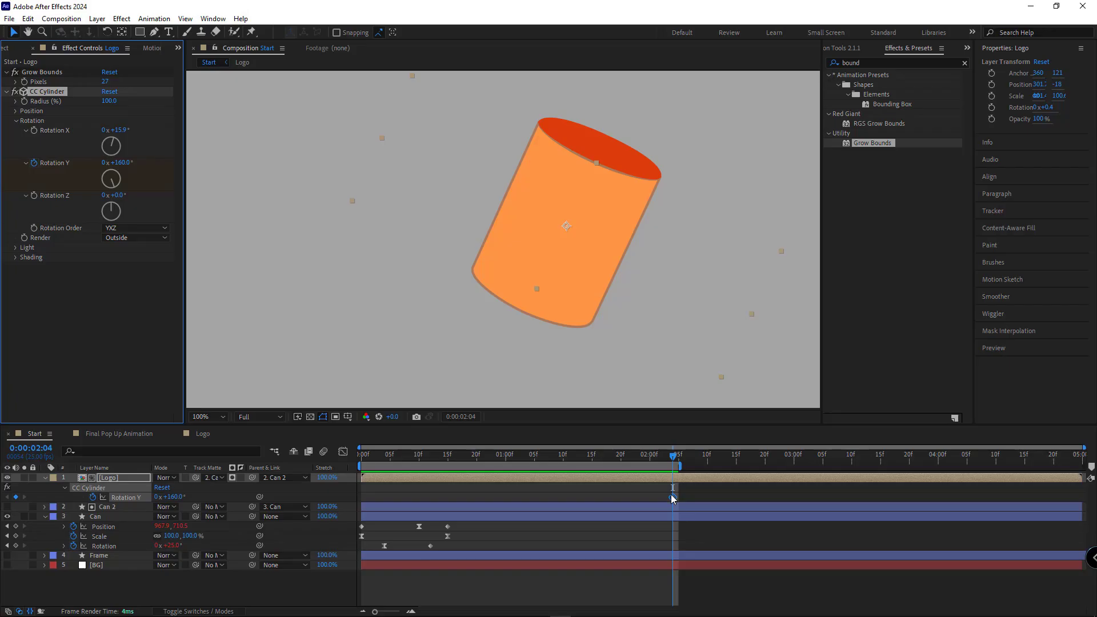
left_click_drag(673, 498, 448, 465)
left_click_drag(170, 497, 91, 490)
left_click_drag(109, 103, 123, 163)
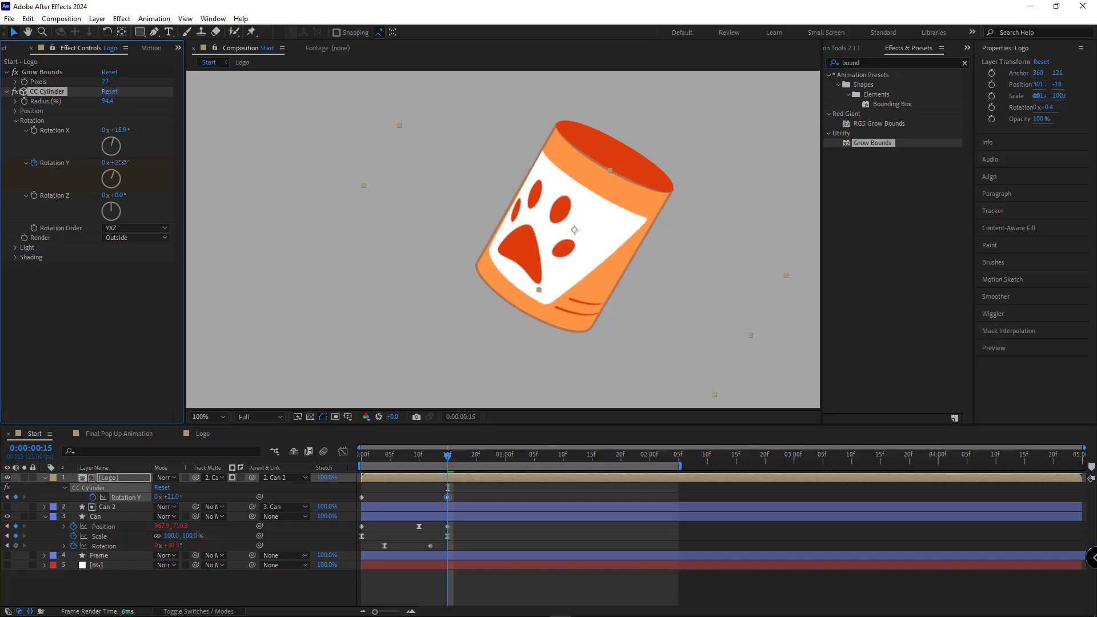
Apply Easy Ease to the Logo's Rotation Y keyframe at 0:15 and preview the animation from the start.
right_click(448, 498)
mouse_move(517, 490)
left_click(637, 527)
left_click(465, 496)
left_click_drag(448, 456, 344, 459)
key("space")
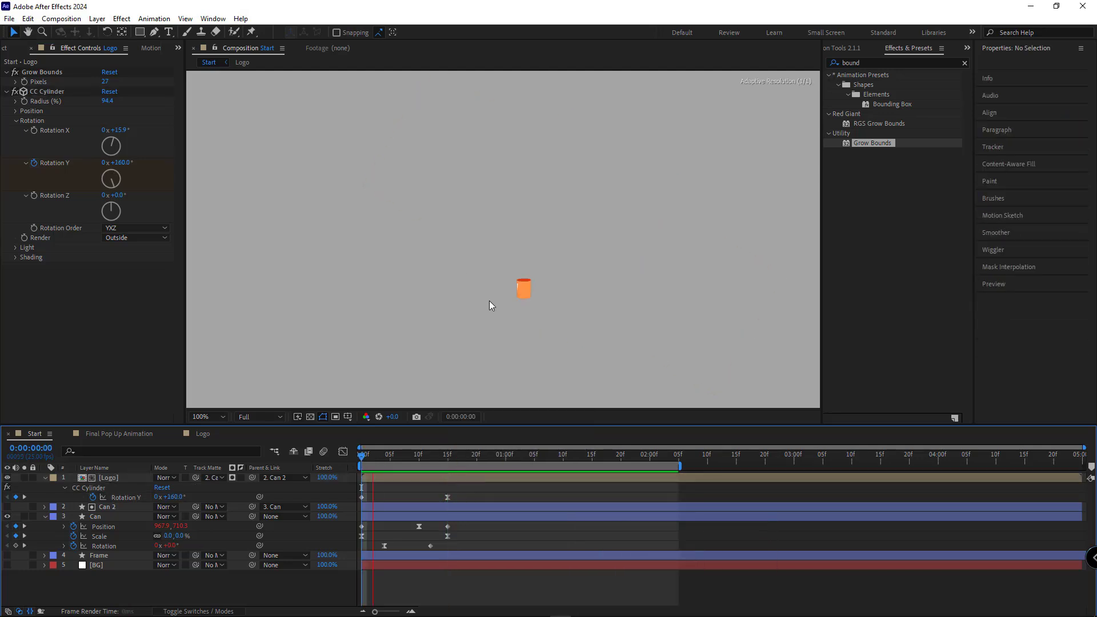
scroll(489, 300, "down", 2)
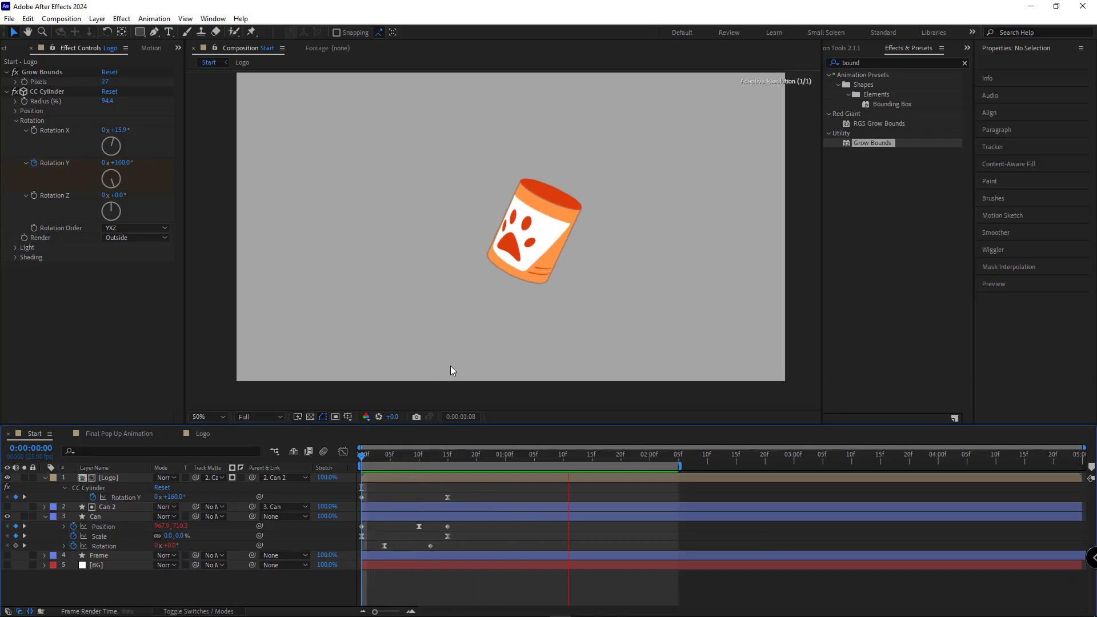
key("space")
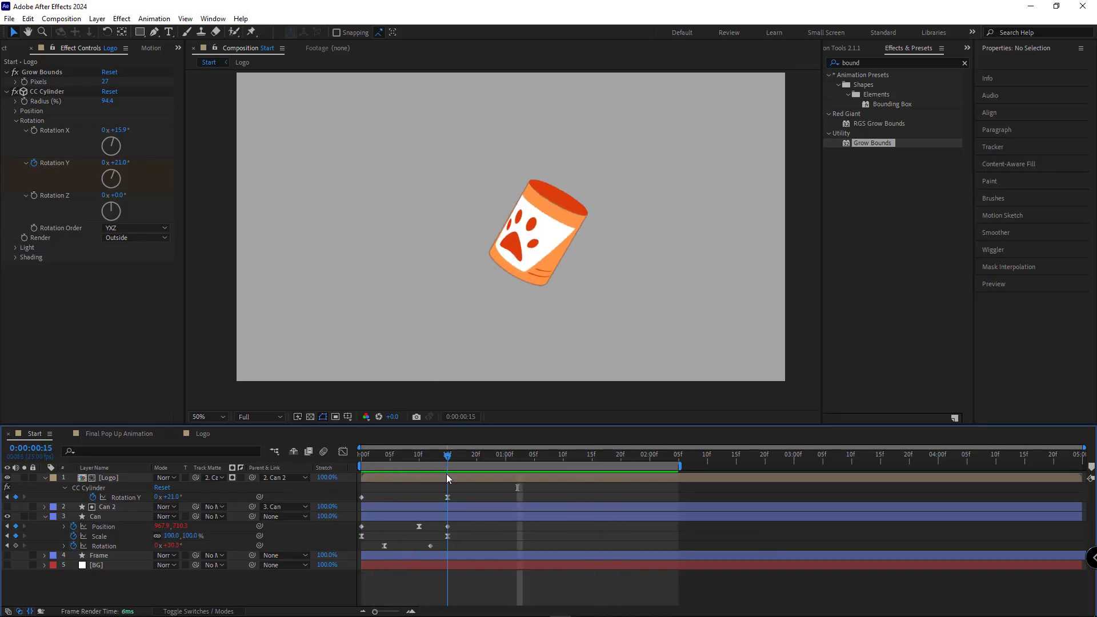
Copy the Logo's Rotation Y keyframe from 0:15 to 0:22 and return the playhead to 0:15.
left_click_drag(450, 474, 489, 472)
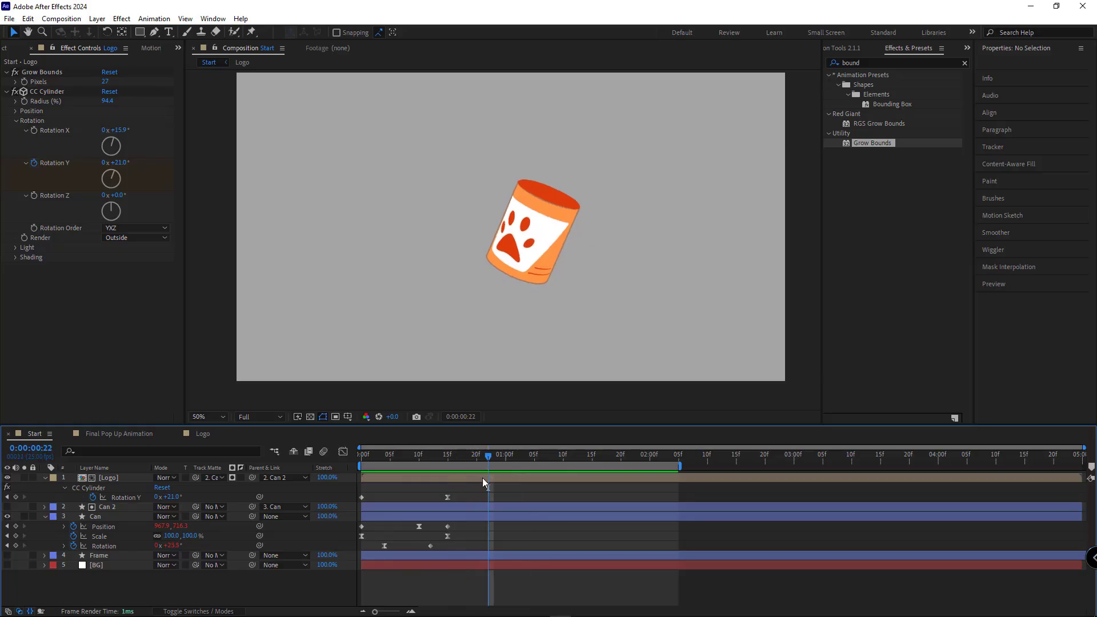
left_click(447, 497)
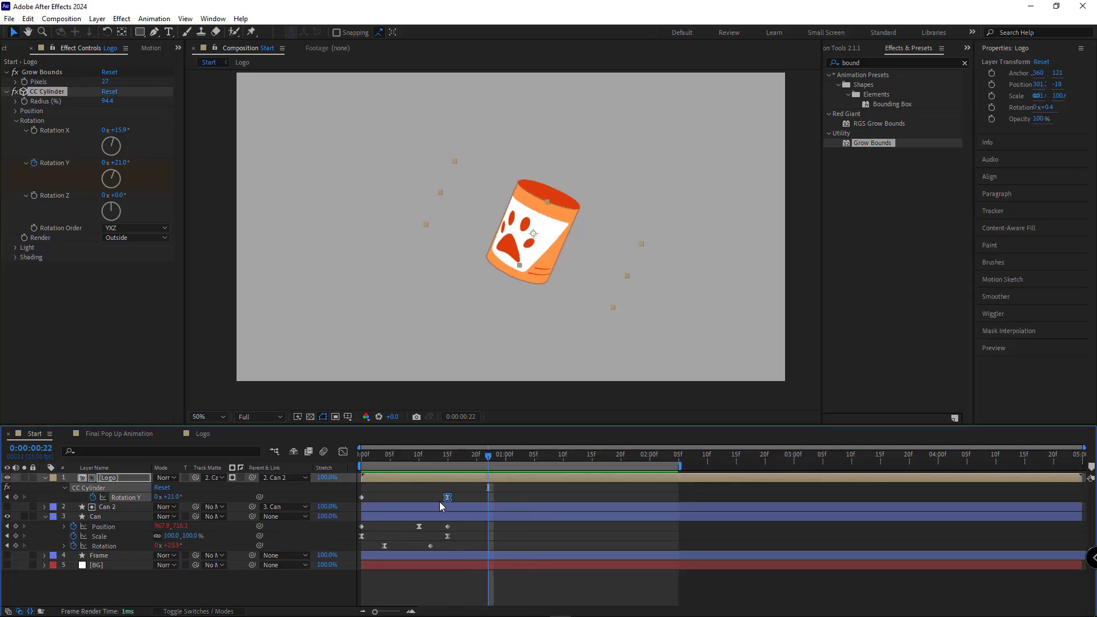
key("ctrl+v")
left_click(449, 461)
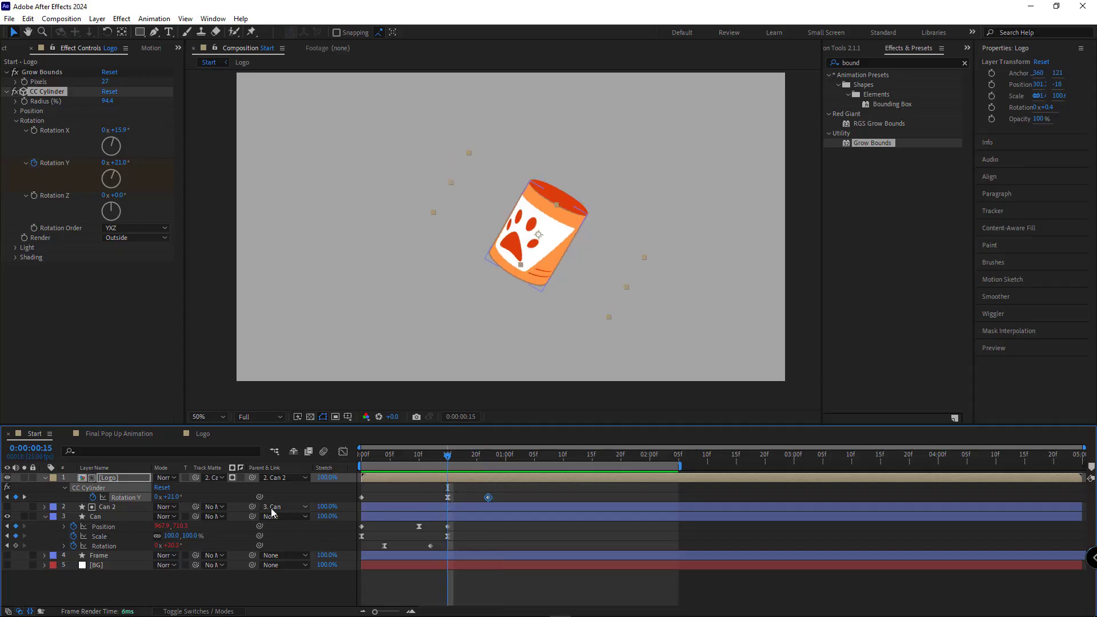
Set the Logo's Rotation Y to 8.3° at 0:15, scrub through the rotation, and return the playhead to the start.
left_click_drag(176, 497, 102, 497)
left_click(499, 497)
left_click_drag(362, 460, 483, 496)
key("Home")
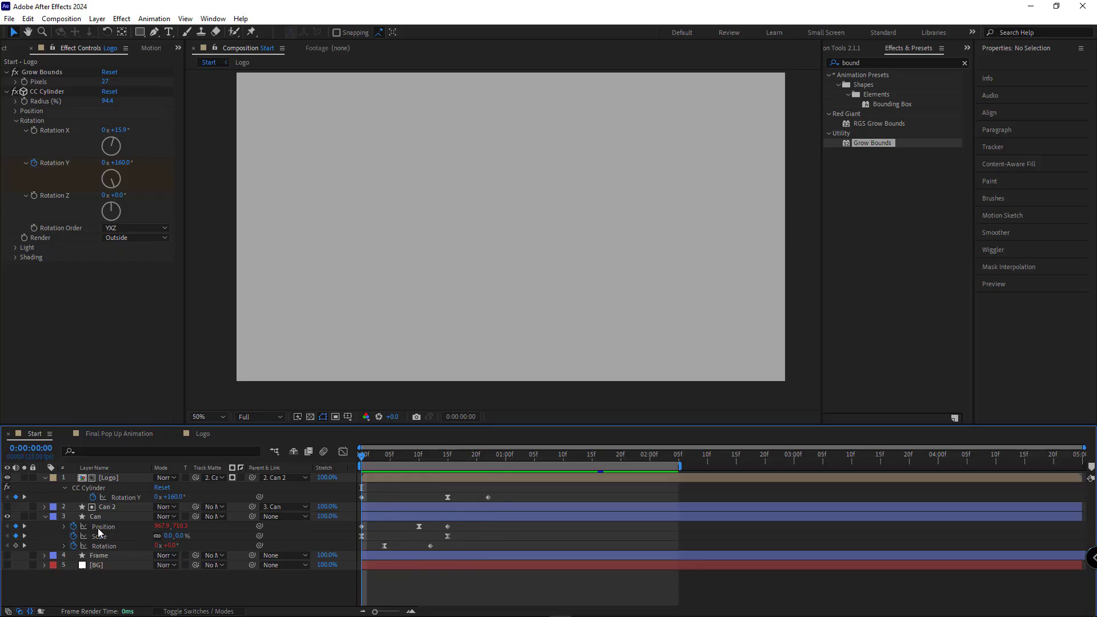
Copy the expression from the Can's Position to the Logo's Rotation Y and preview the animation.
right_click(98, 528)
key("Escape")
left_click(123, 498)
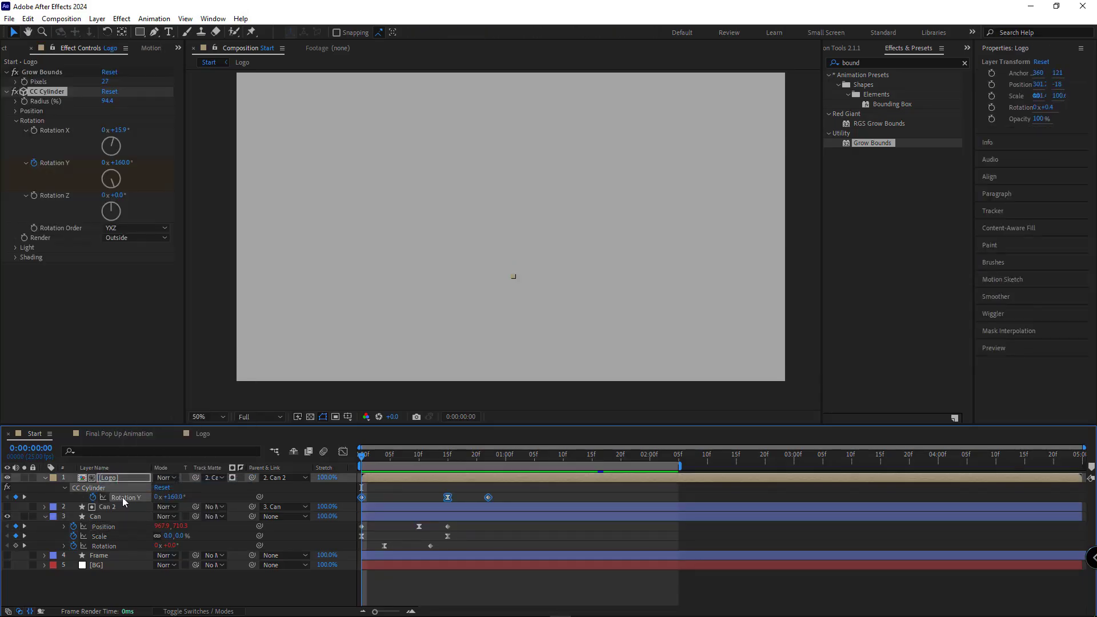
left_click(450, 494)
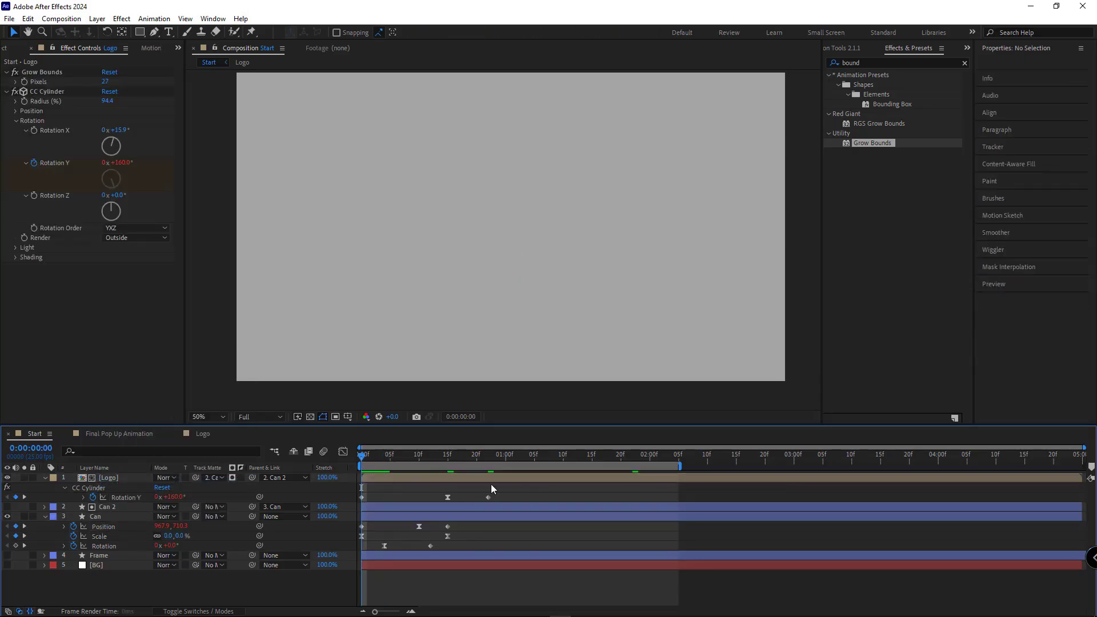
key("space")
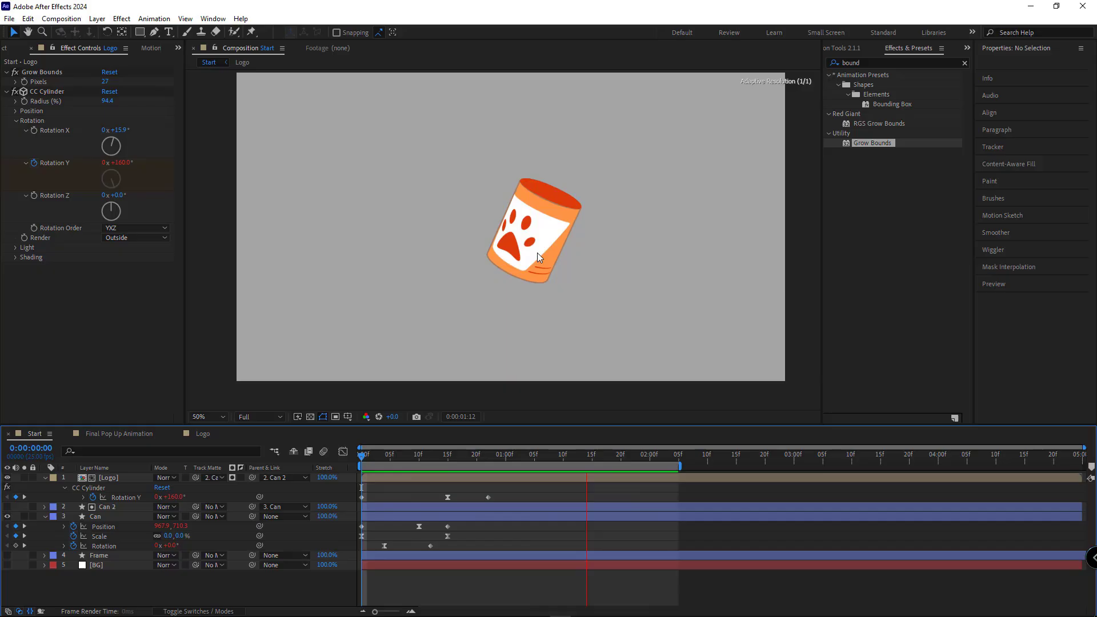
key("space")
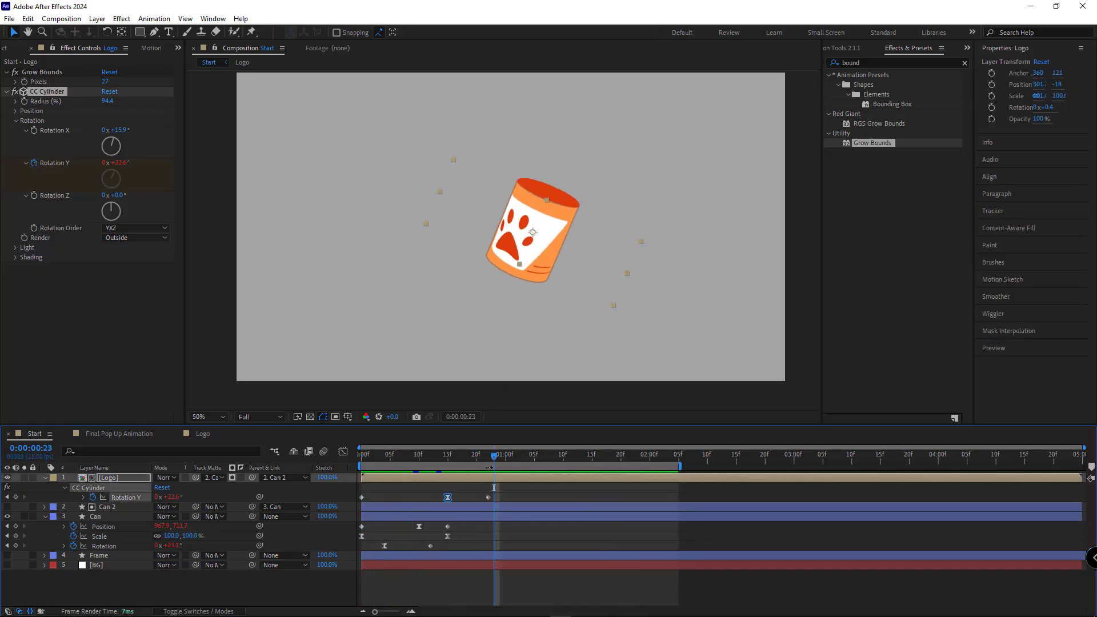
Shift all three Logo Rotation Y keyframes two frames later, starting at 0:02, and preview from the start.
left_click_drag(509, 501, 378, 499)
left_click(391, 536)
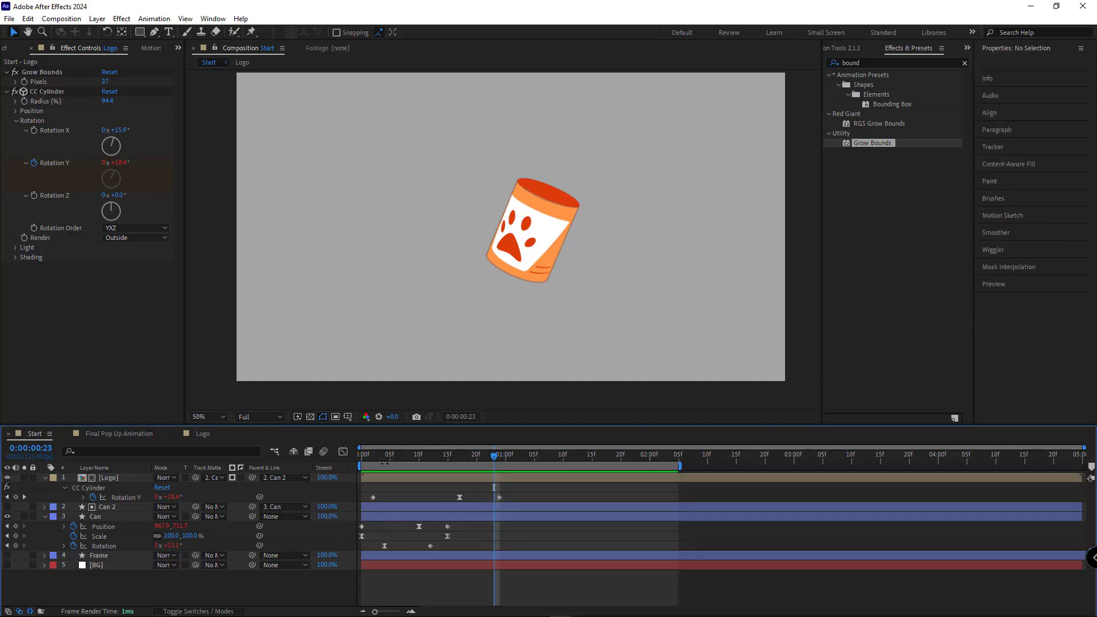
left_click(369, 455)
key("space")
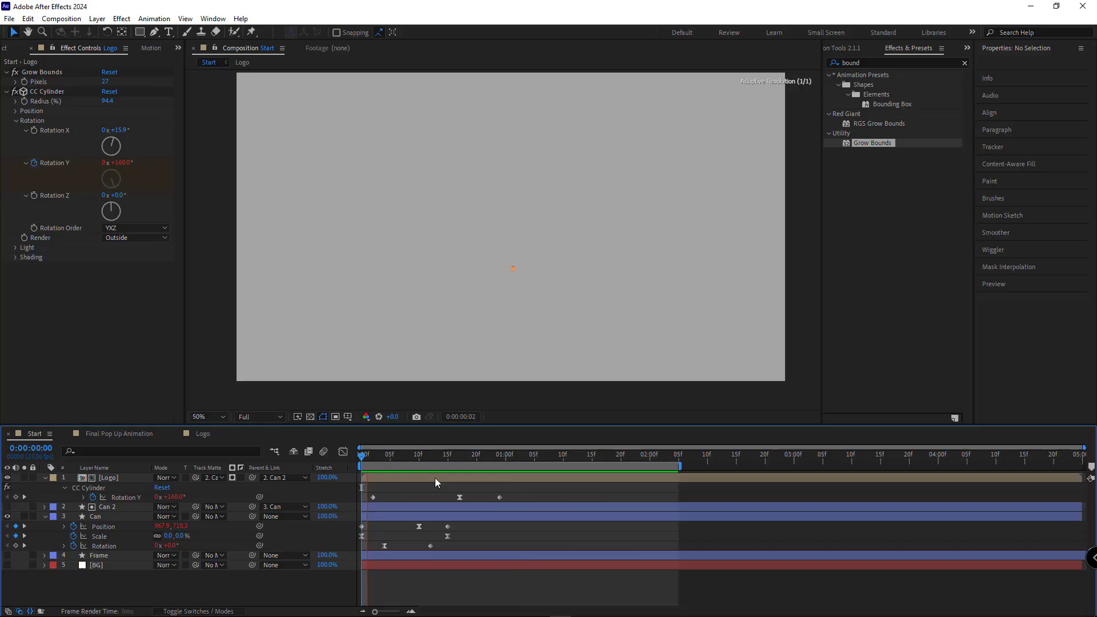
key("space")
Delete the Logo's Rotation Y keyframe at 0:24 and set the one at 0:17 to -351.7°.
left_click_drag(554, 457, 474, 496)
left_click(500, 498)
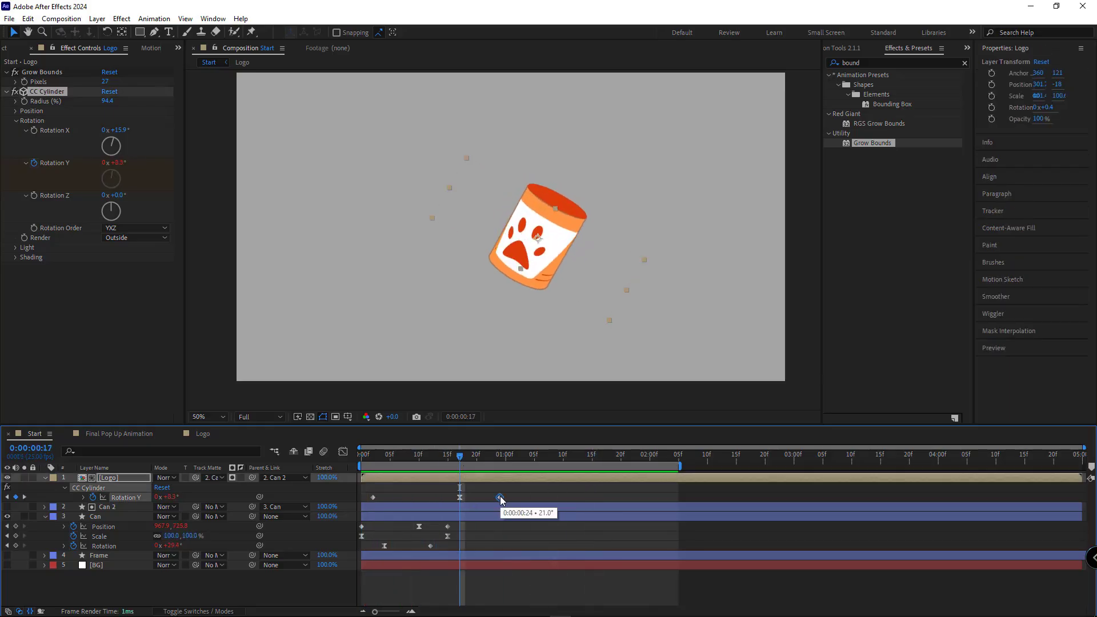
key("Delete")
mouse_move(167, 497)
left_mouse_down()
mouse_move(147, 517)
mouse_move(151, 501)
left_mouse_up()
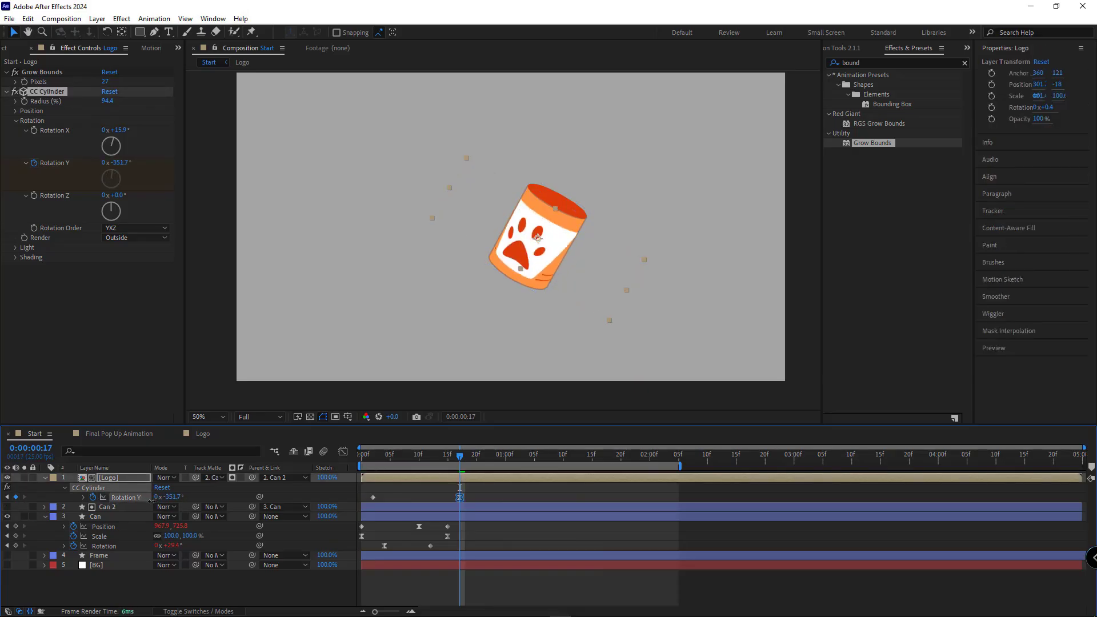
Add a Logo Rotation Y keyframe of about -346° at 1:00 and preview the animation from the start.
left_click_drag(480, 465, 505, 465)
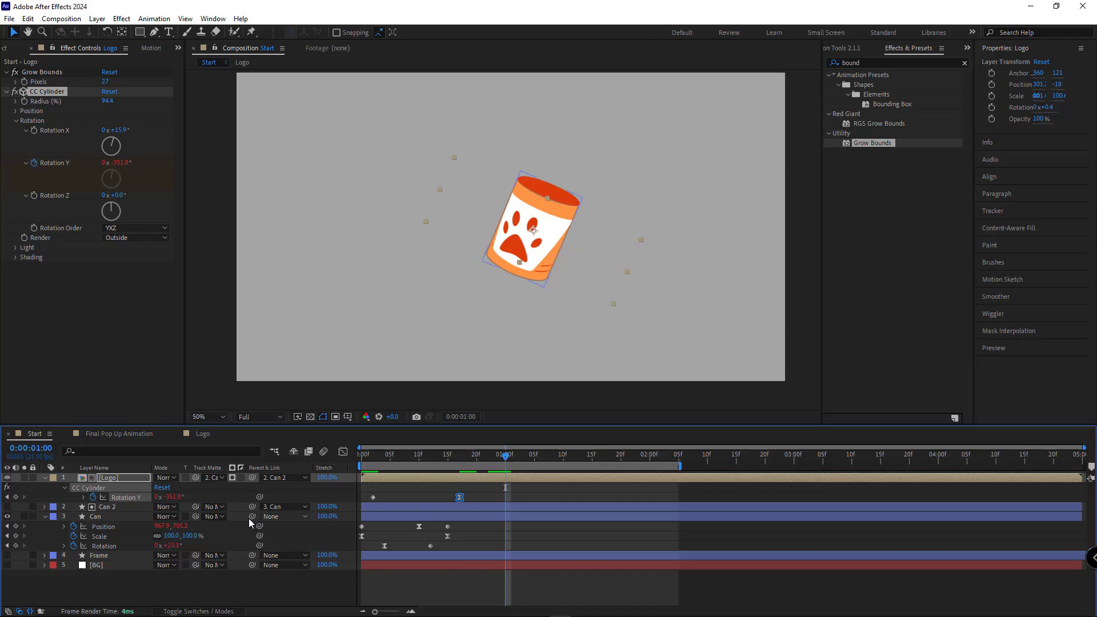
left_click_drag(167, 497, 191, 497)
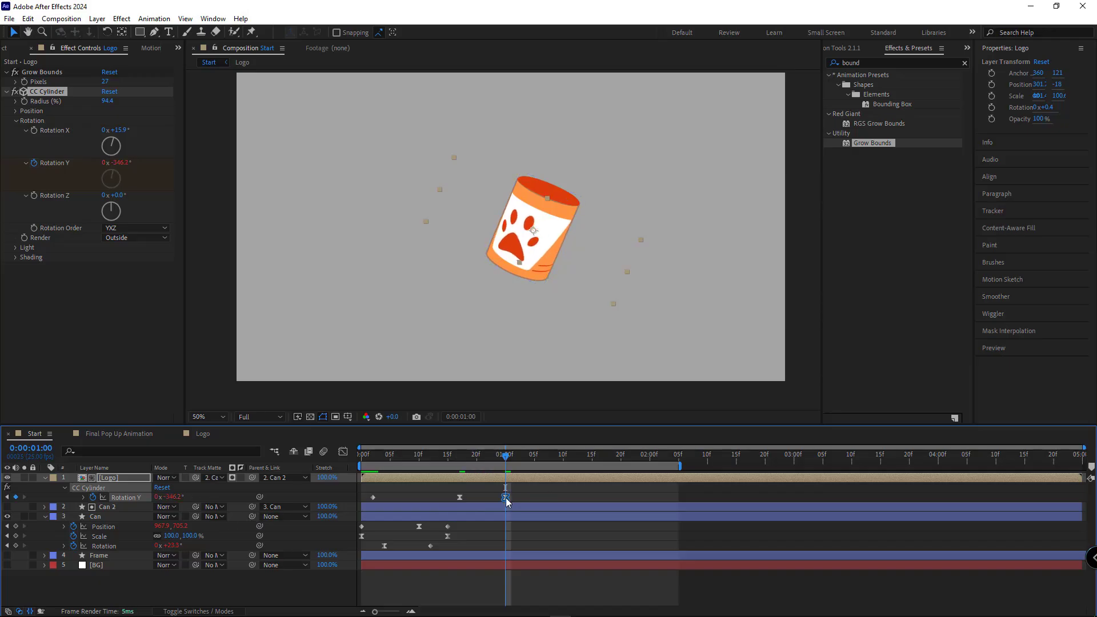
left_click(537, 502)
key("Home")
key("space")
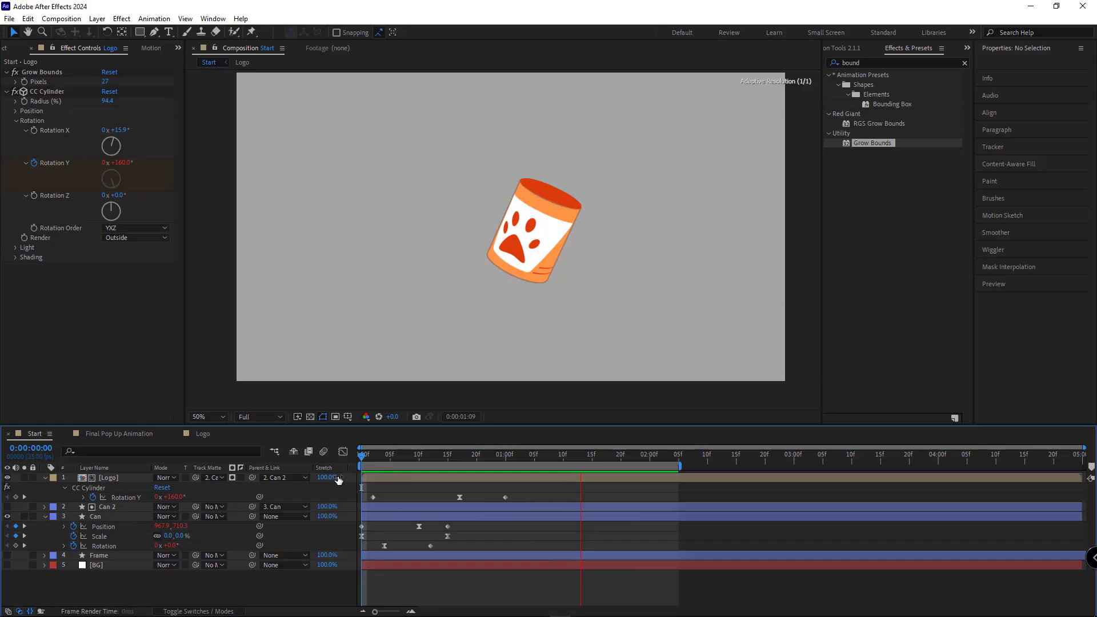
key("space")
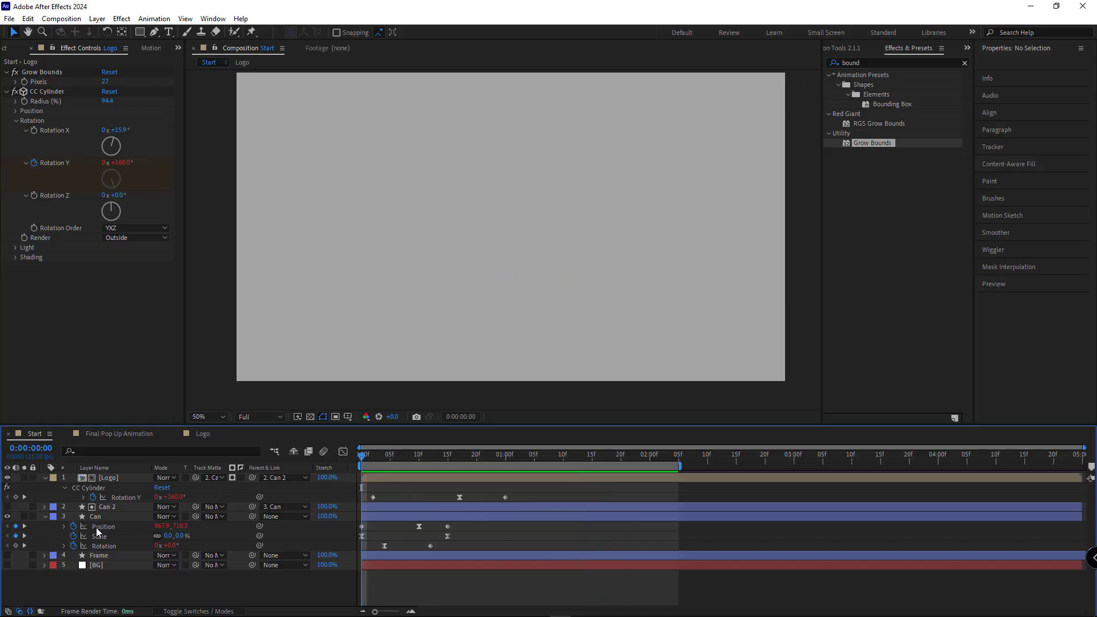
Make the Frame and BG layers visible and preview the full composition.
left_click(6, 556)
left_click(8, 564)
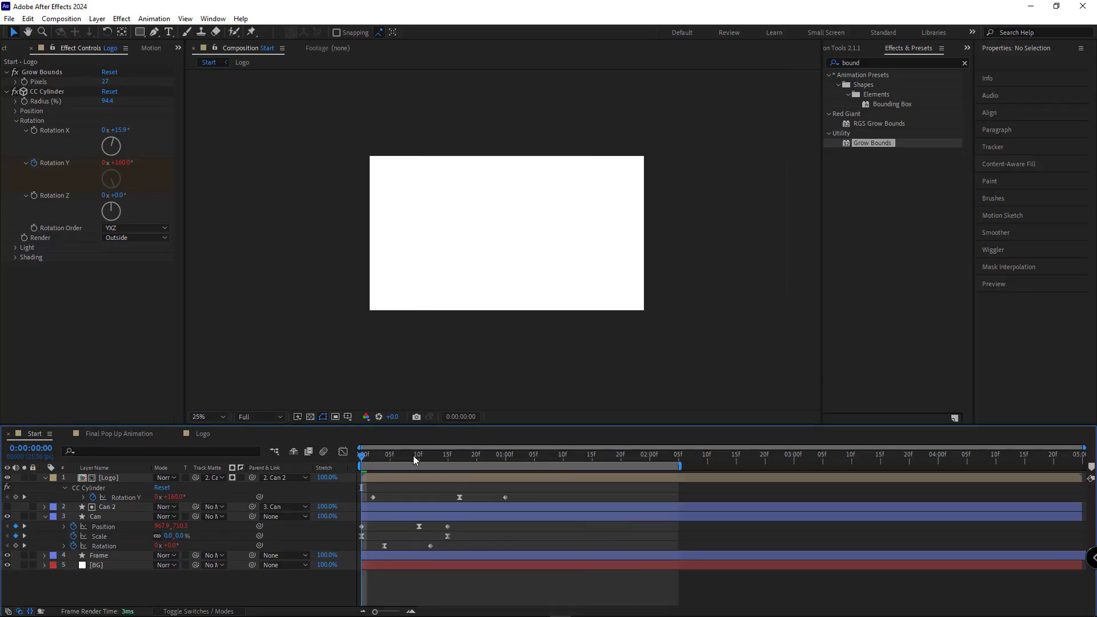
key("space")
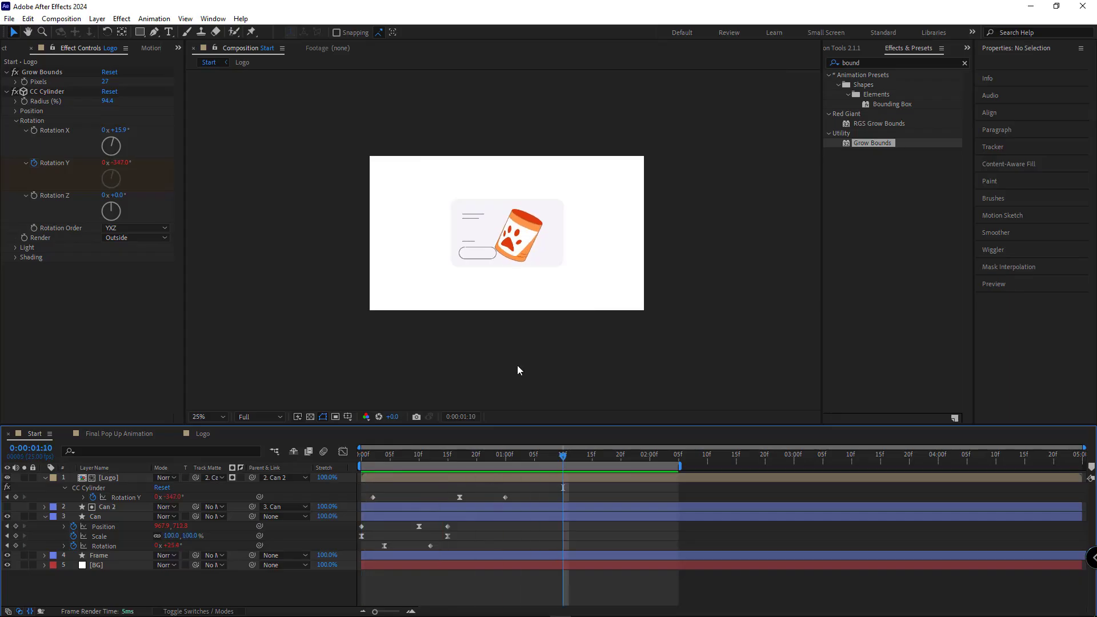
Select the Can in the composition and collapse the open properties of the Can and Logo layers.
scroll(516, 240, "up", 2)
left_click(526, 234)
left_click(44, 517)
left_click(44, 516)
left_click(44, 478)
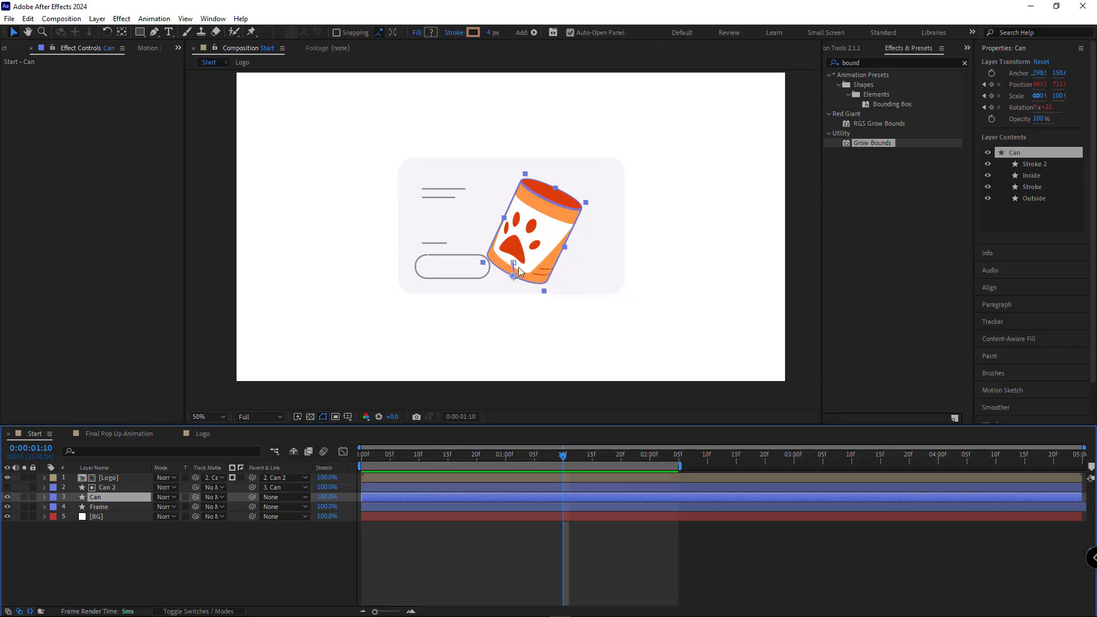
Add a Motion Tools null as the parent of the Can layer.
left_click(96, 517)
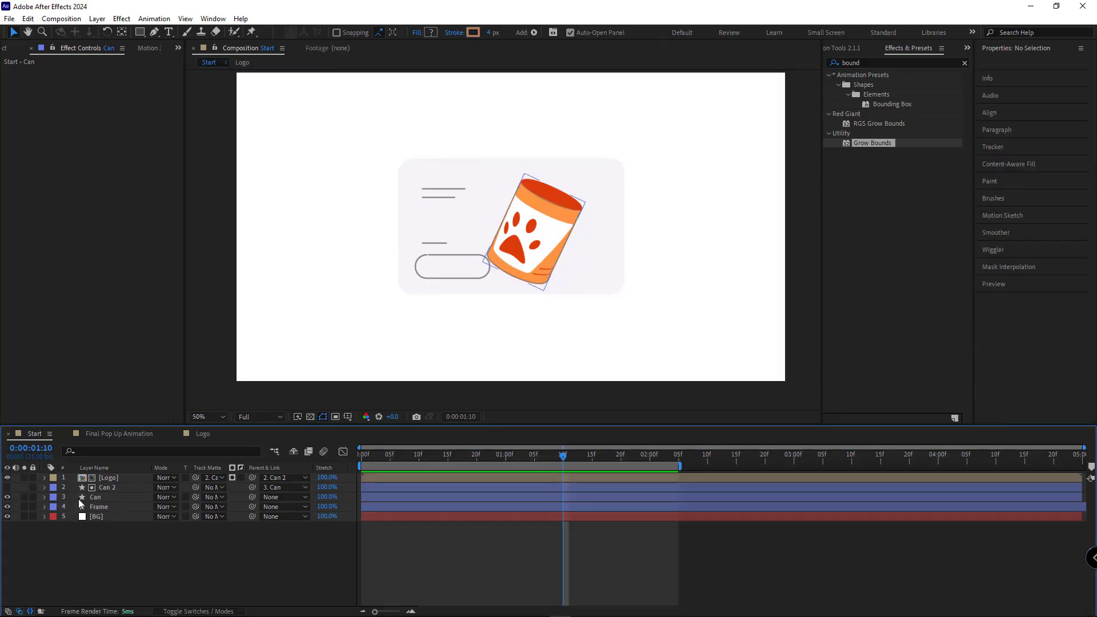
left_click(104, 498)
left_click(845, 49)
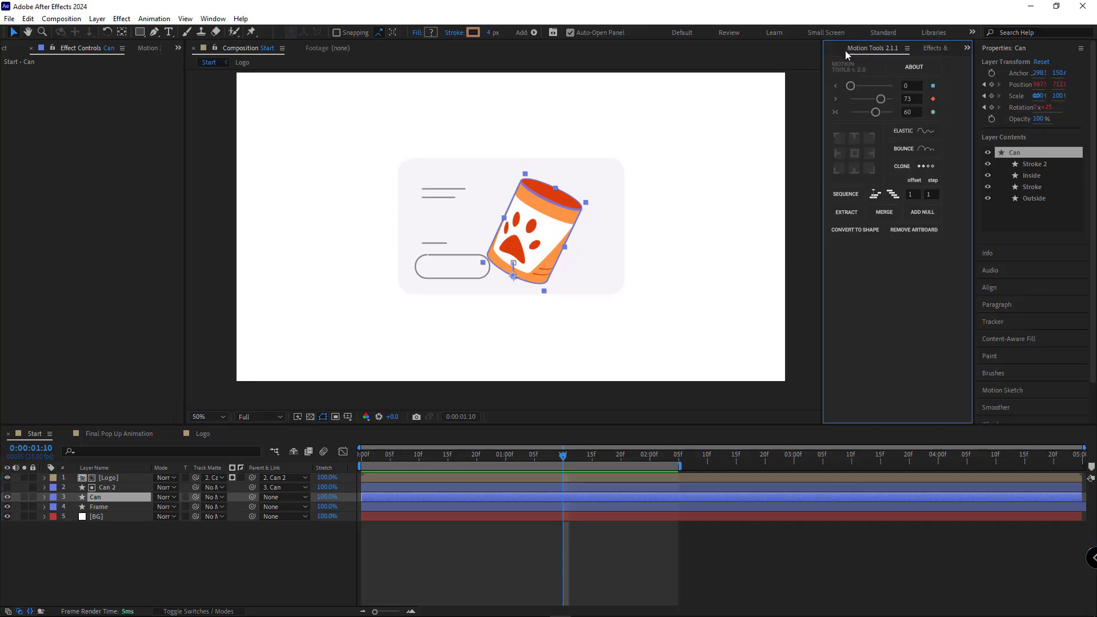
left_click(917, 215)
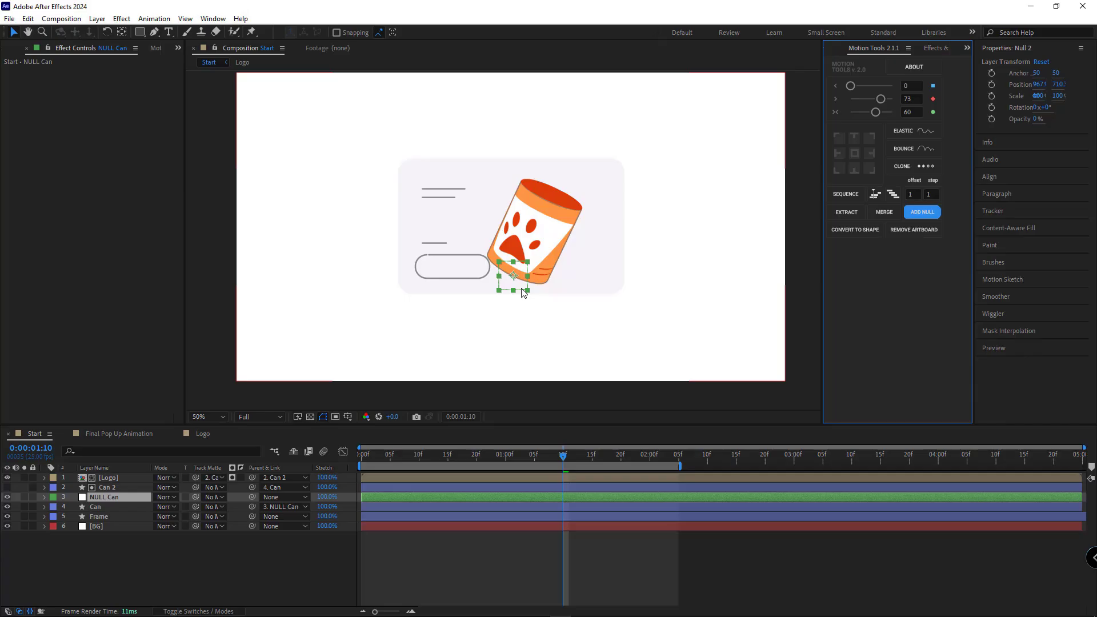
Move the can's null to about X 1075, Y 700 over the frame's right side and preview from the start.
left_click_drag(519, 281, 544, 279)
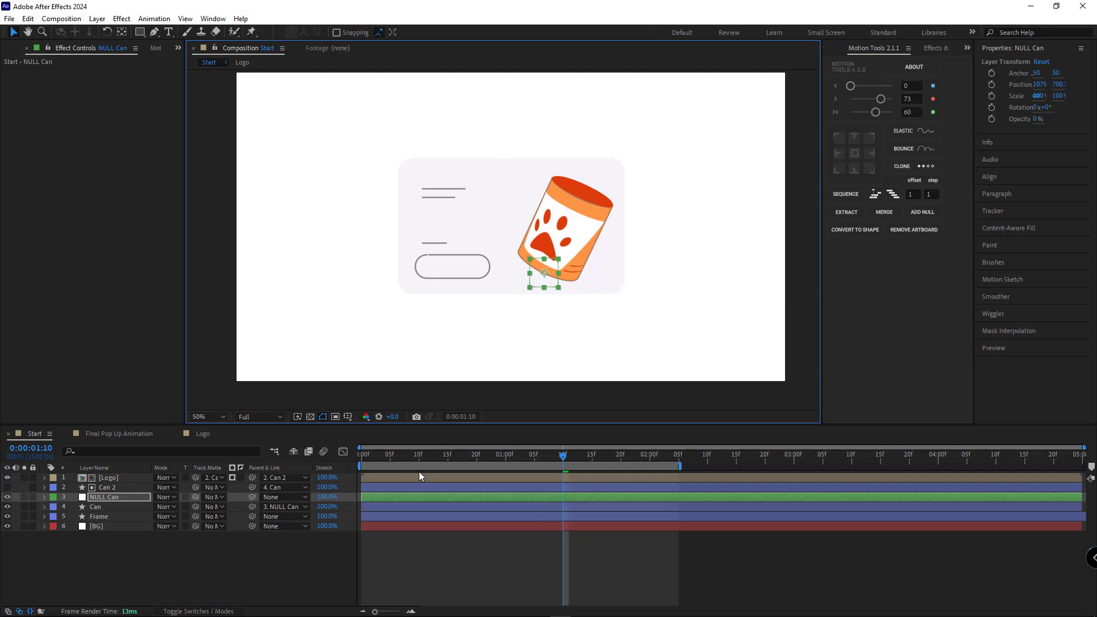
left_click_drag(398, 458, 311, 459)
left_click(475, 566)
key("space")
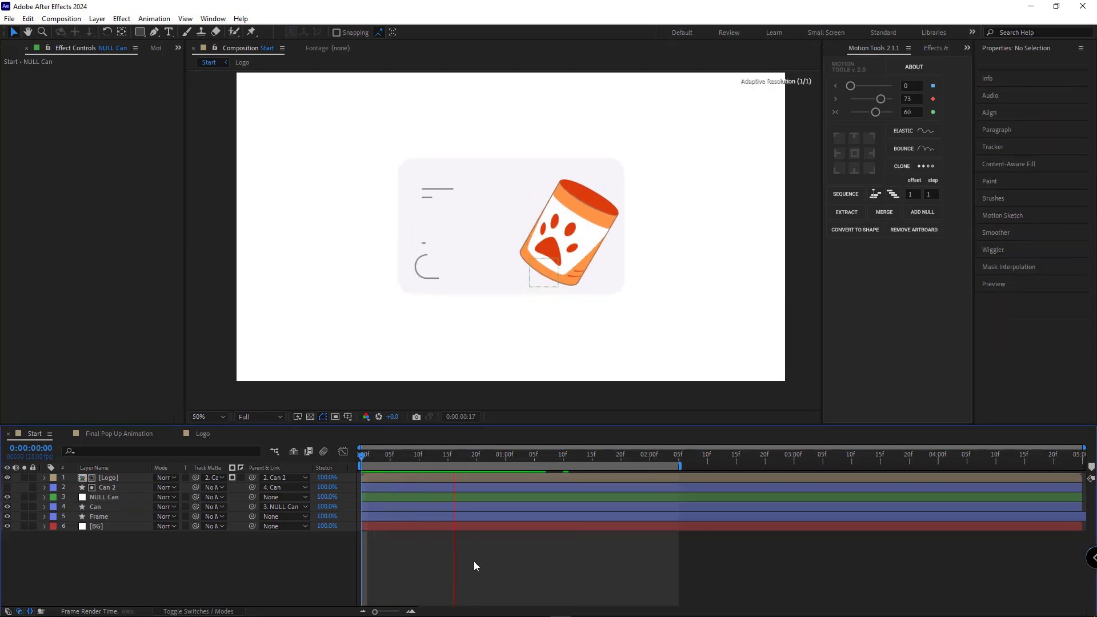
key("space")
Shift the Logo, Can 2, NULL Can and Can layers together to start at 0:05.
left_click(387, 478)
left_click(386, 506, "shift")
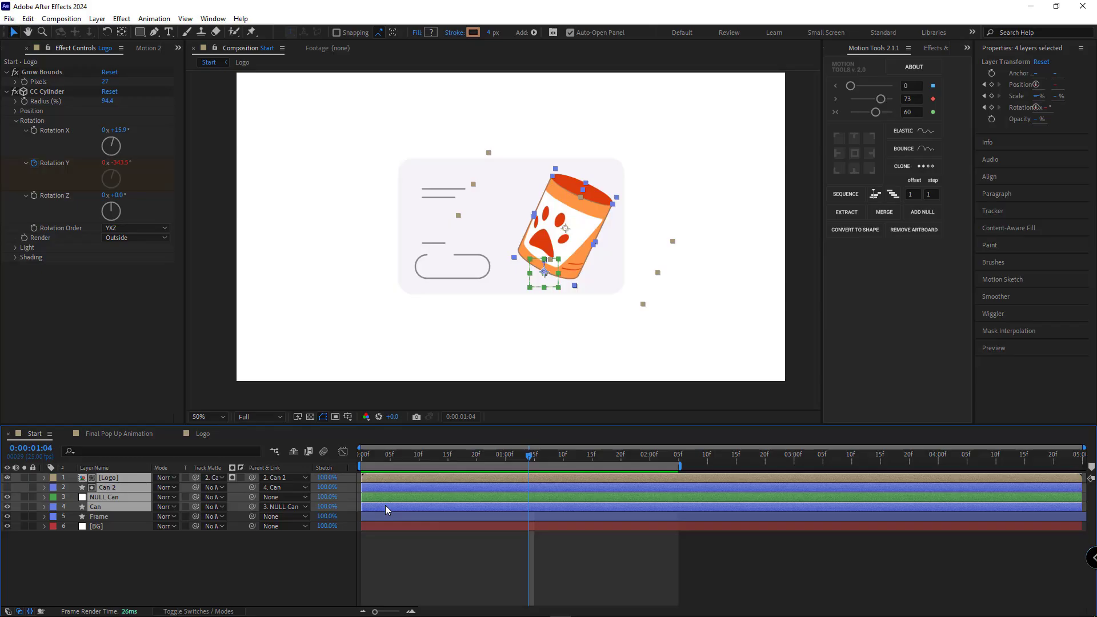
left_click_drag(374, 455, 445, 481)
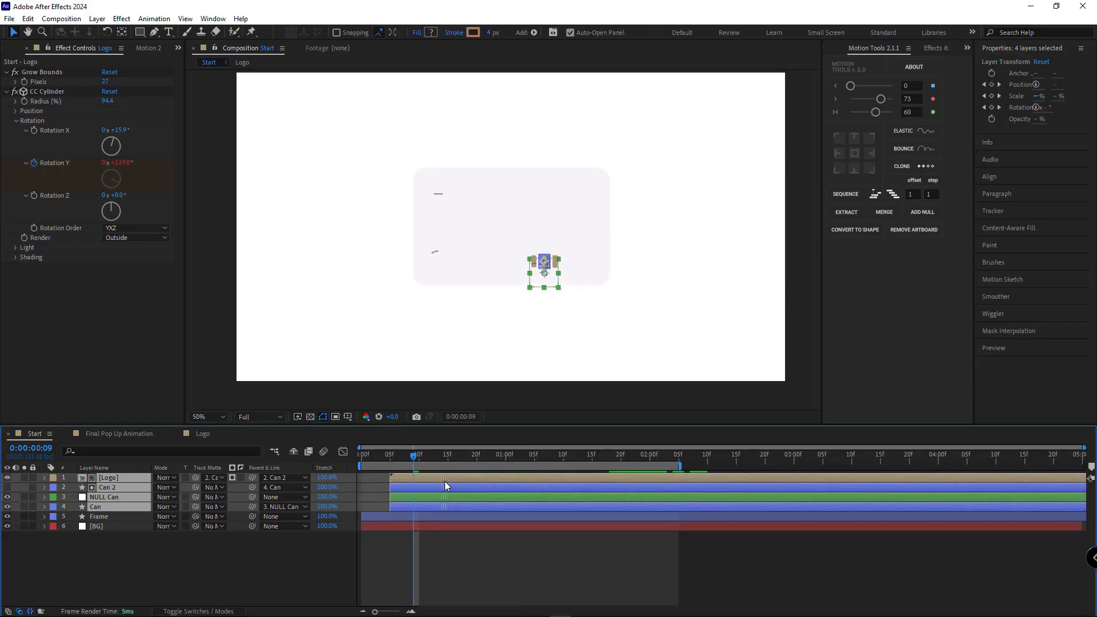